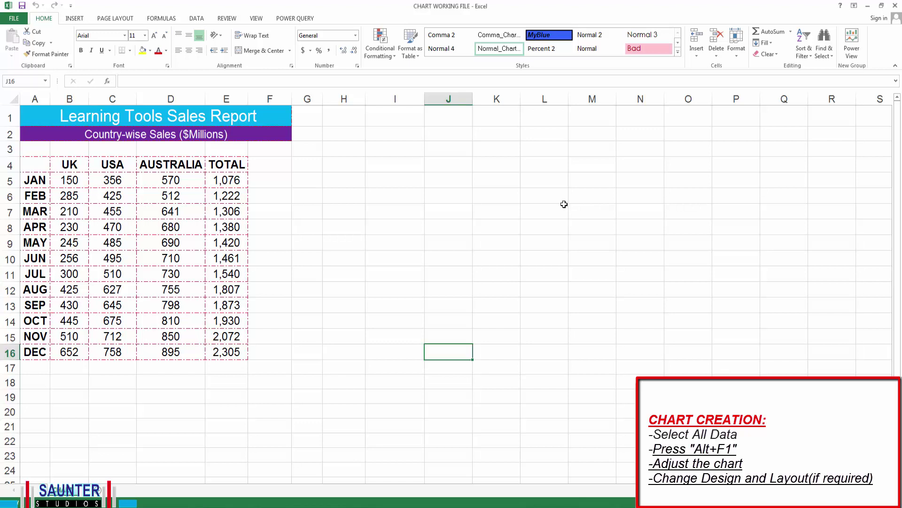
- Select the sales table from A4 to E16, including headers and month labels
{"action": "mouse_move", "coordinate": [47, 170]}
{"action": "left_mouse_down"}
{"action": "mouse_move", "coordinate": [143, 172]}
{"action": "mouse_move", "coordinate": [238, 347]}
{"action": "left_mouse_up"}
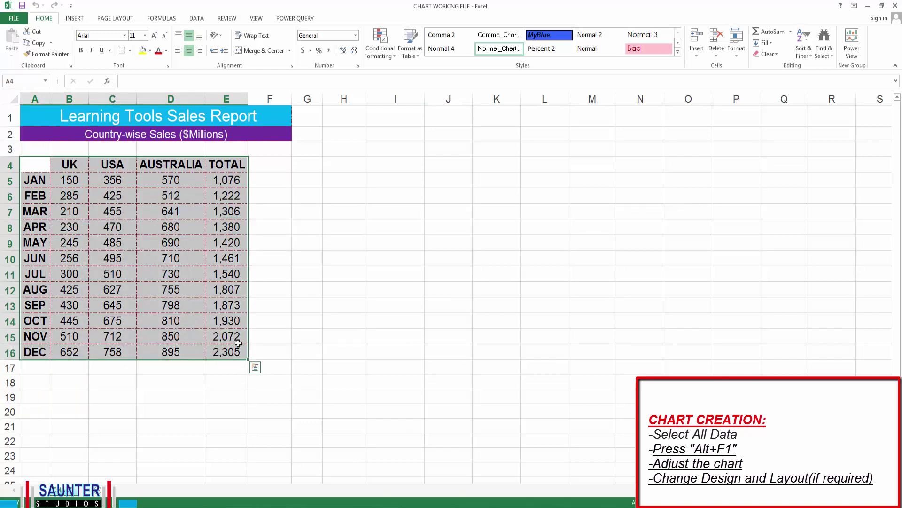
- Insert a default clustered column chart with Alt+F1, then place it beside the table, wider and shorter
{"action": "key", "text": "alt+F1"}
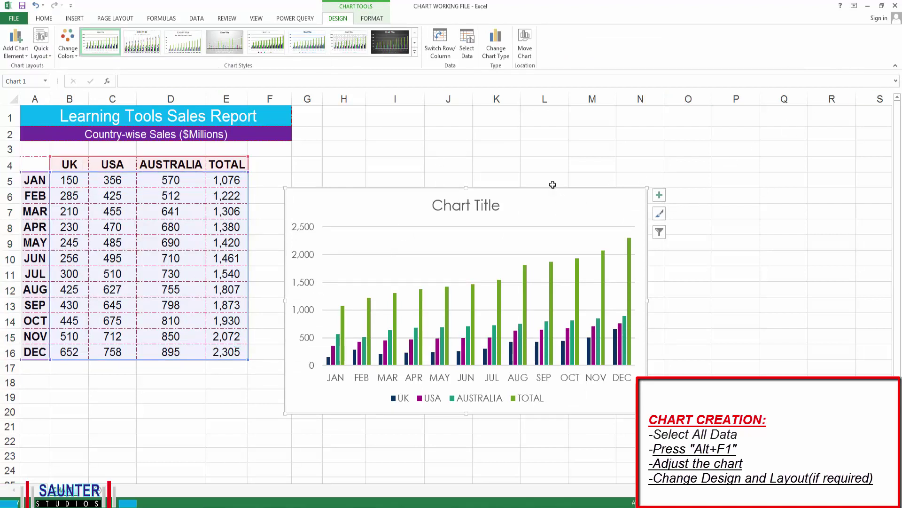
{"action": "left_click_drag", "start_coordinate": [552, 185], "coordinate": [595, 156]}
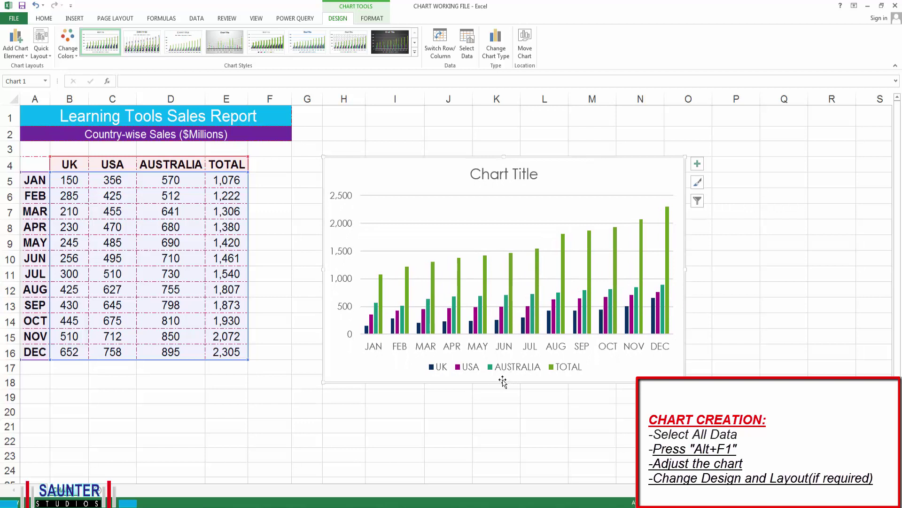
{"action": "left_click_drag", "start_coordinate": [503, 381], "coordinate": [503, 359]}
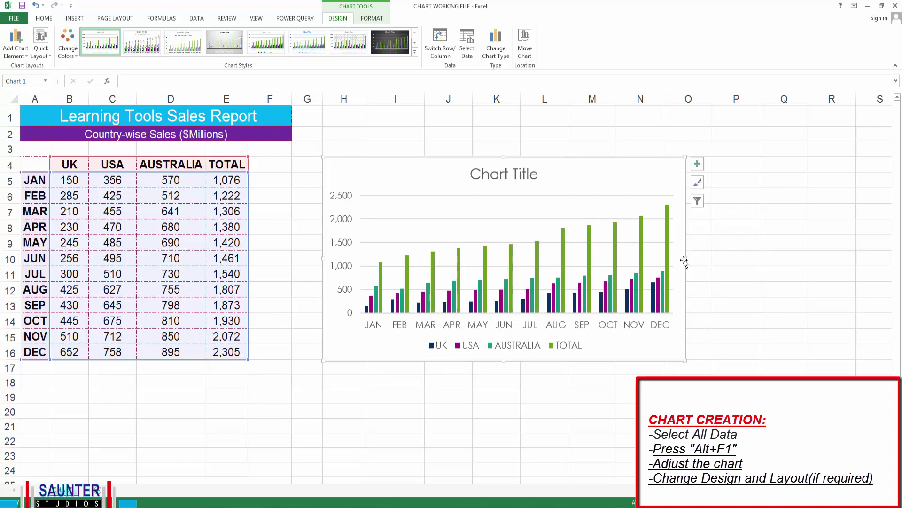
{"action": "left_click_drag", "start_coordinate": [687, 259], "coordinate": [808, 267]}
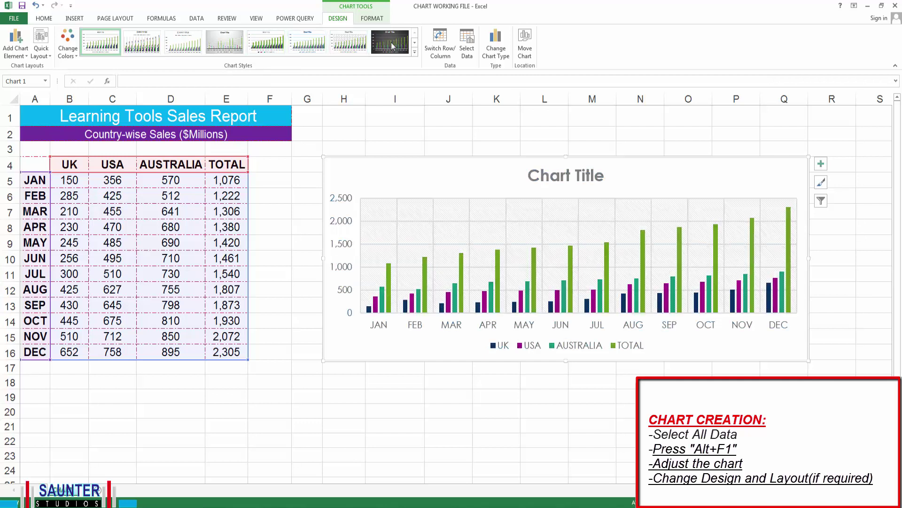
- Keep chart Style 1 and apply Quick Layout 9 for axis titles and a right-side legend
{"action": "left_click", "coordinate": [413, 52]}
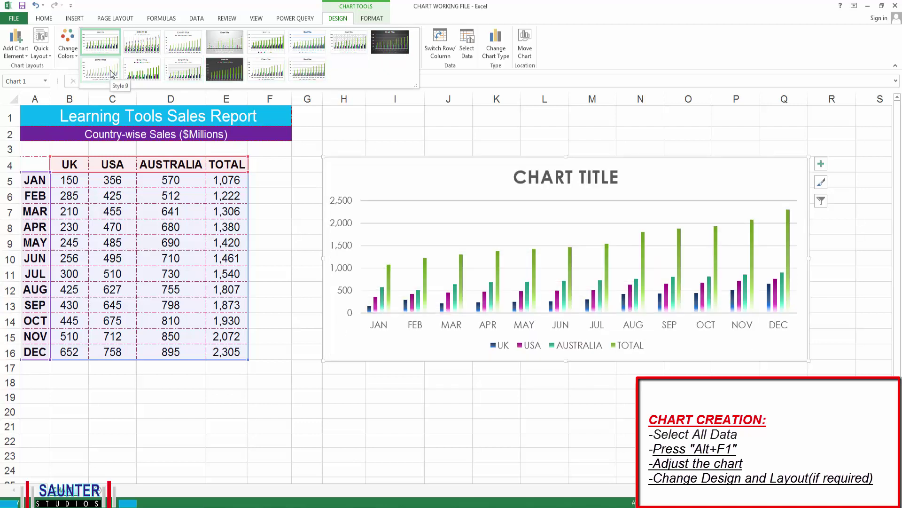
{"action": "left_click", "coordinate": [97, 47]}
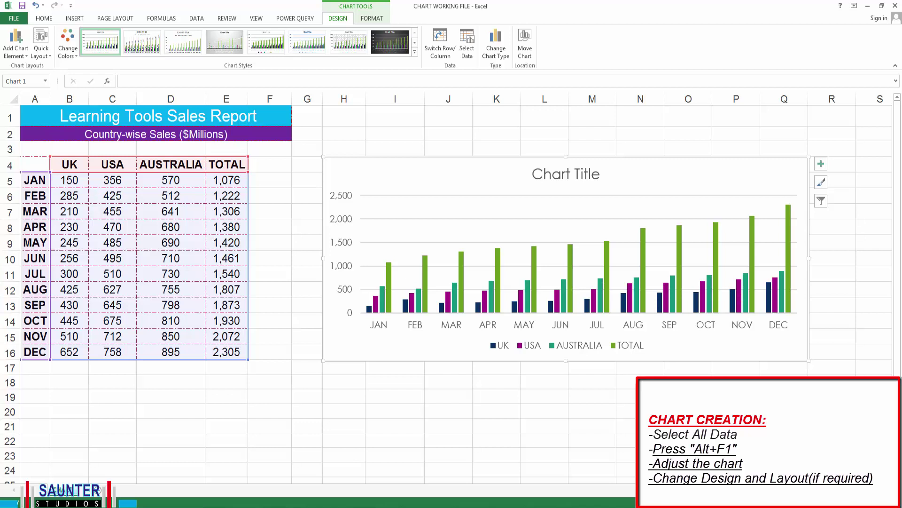
{"action": "left_click", "coordinate": [63, 101]}
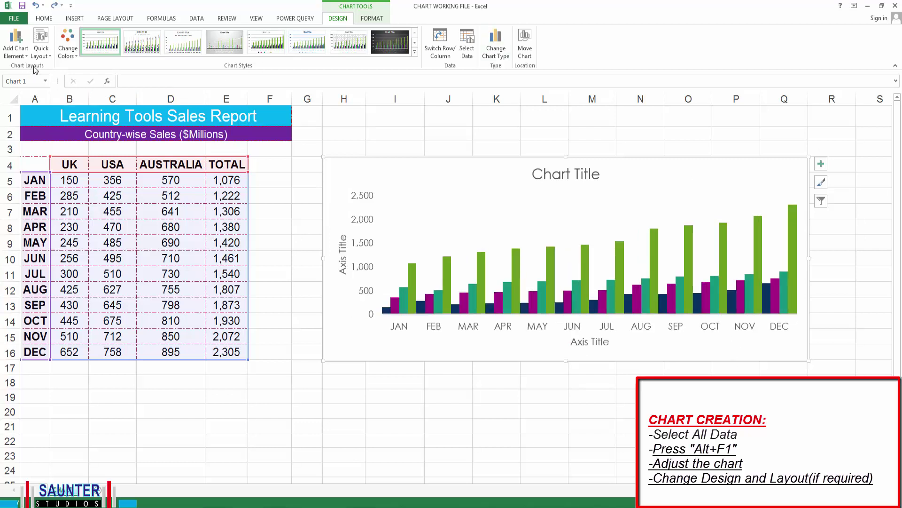
{"action": "left_click", "coordinate": [51, 58]}
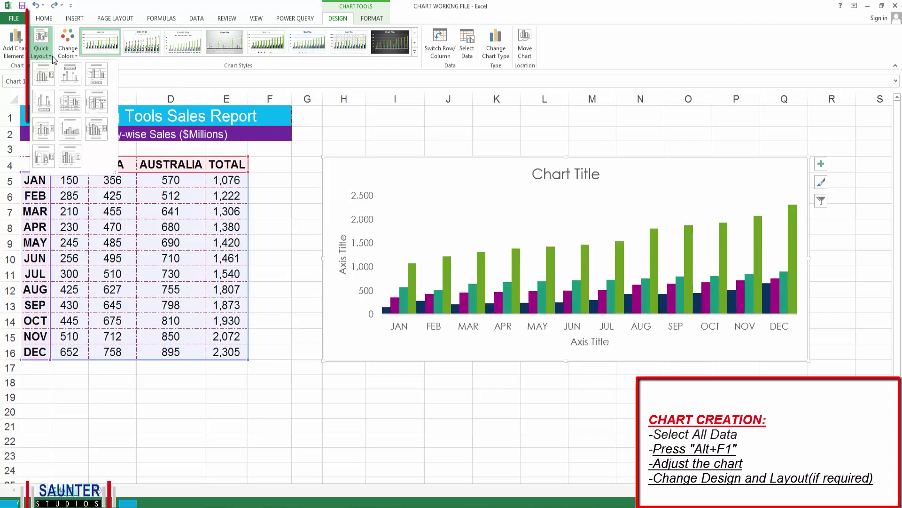
{"action": "left_click", "coordinate": [97, 130]}
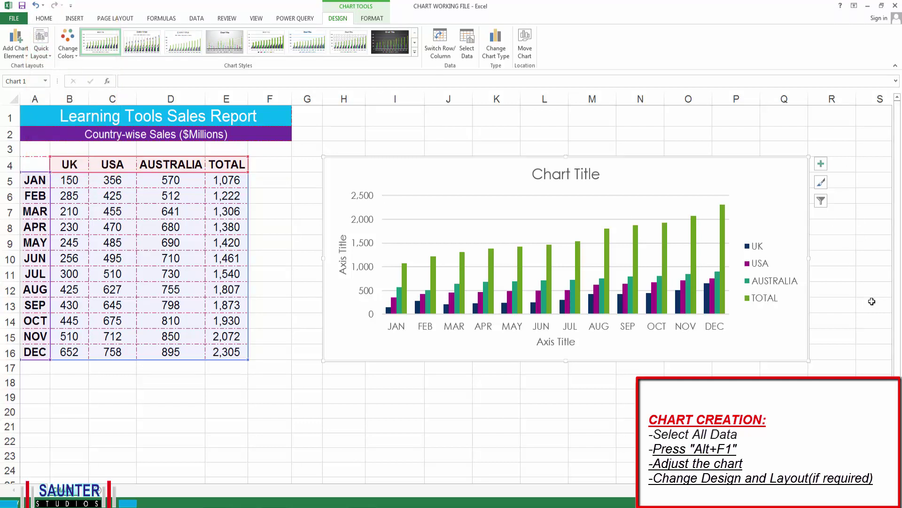
- Link the chart title to cell A1 so it reads 'Learning Tools Sales Report'
{"action": "left_click", "coordinate": [590, 179]}
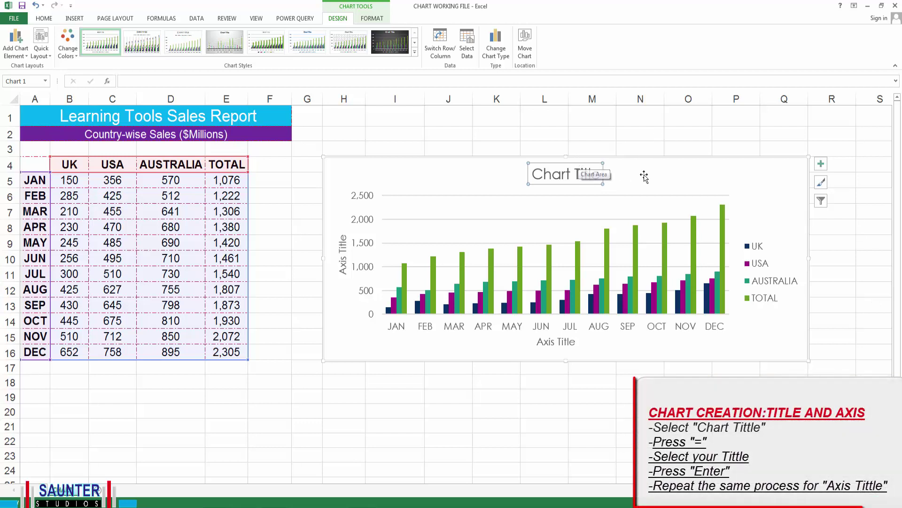
{"action": "left_click", "coordinate": [862, 247]}
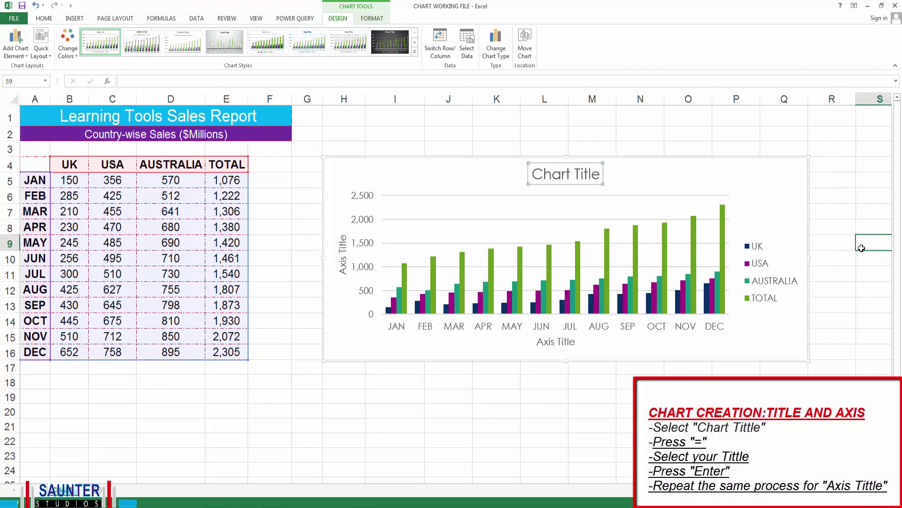
{"action": "left_click", "coordinate": [594, 163]}
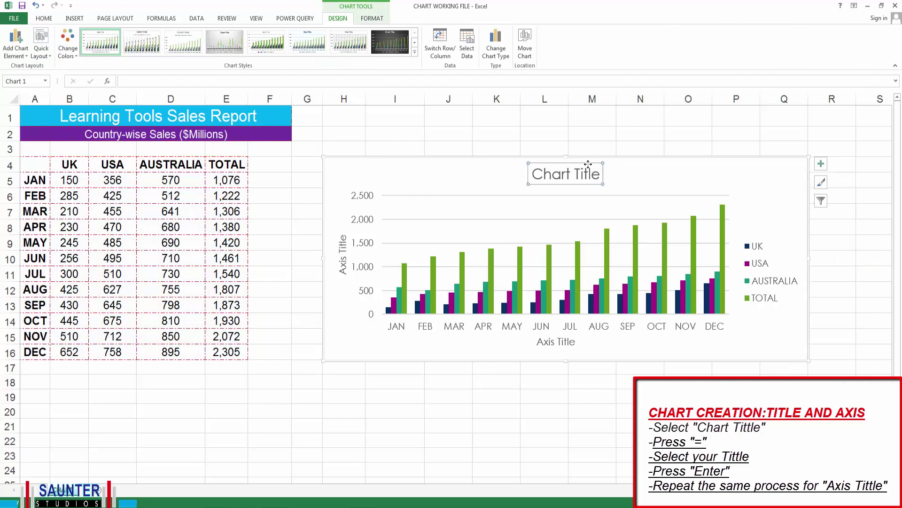
{"action": "type", "text": "="}
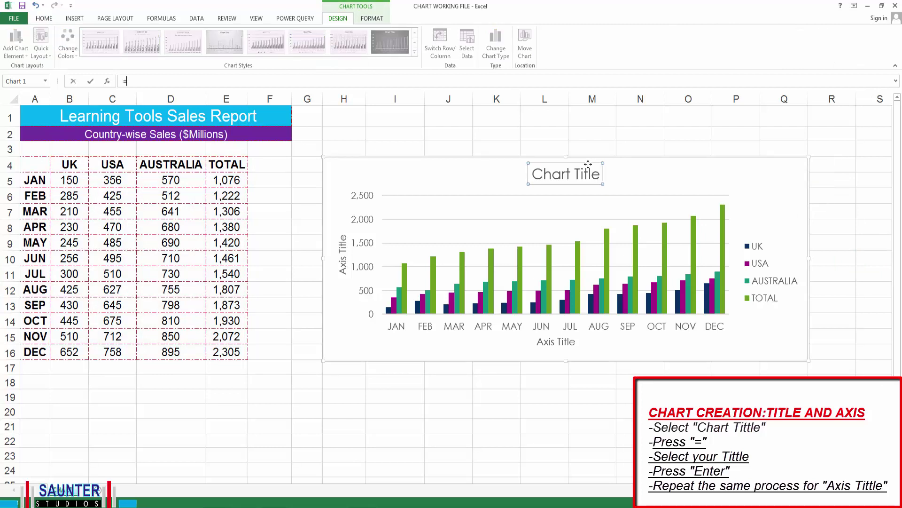
{"action": "left_click", "coordinate": [92, 121]}
{"action": "key", "text": "Return"}
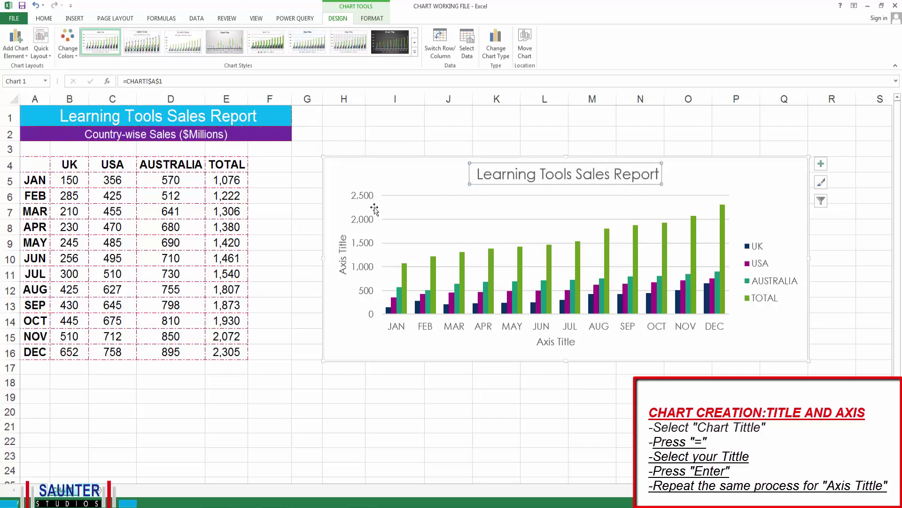
{"action": "left_click", "coordinate": [344, 256]}
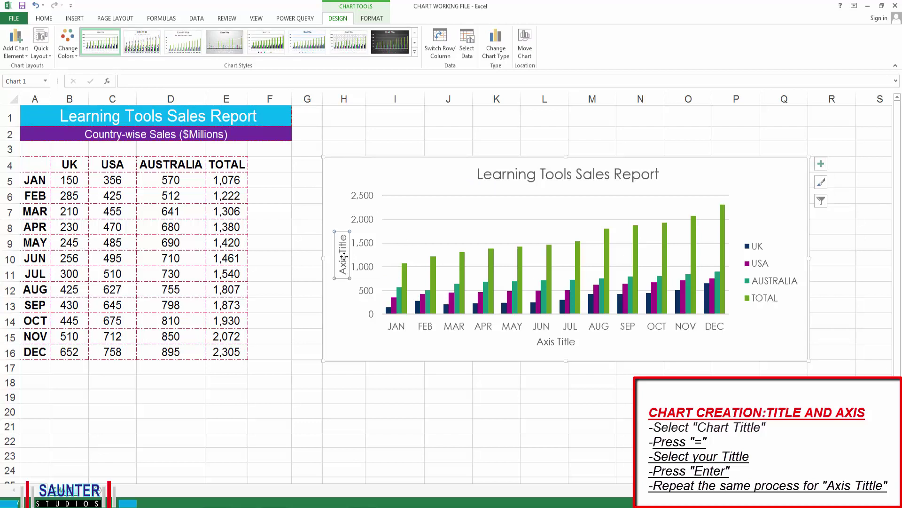
- Link the vertical axis title to cell A2, 'Country-wise Sales ($Millions)', and shift it upward
{"action": "type", "text": "="}
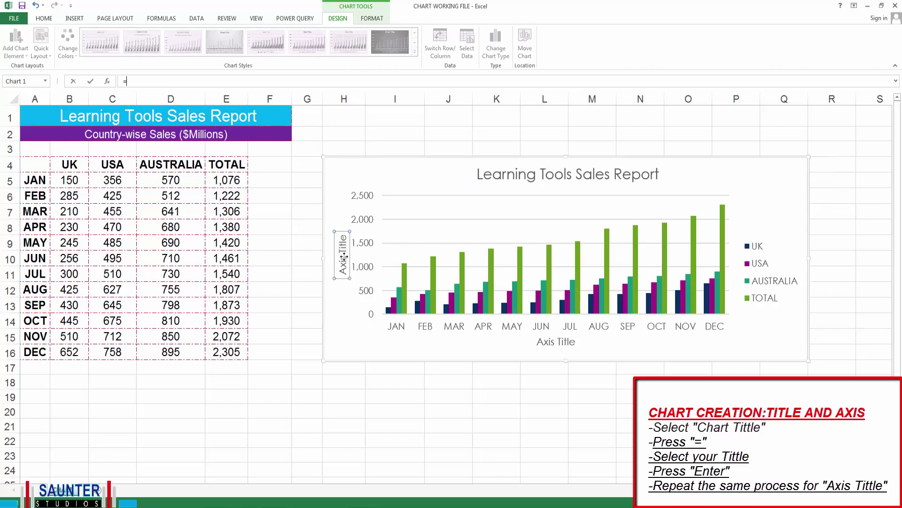
{"action": "left_click", "coordinate": [167, 138]}
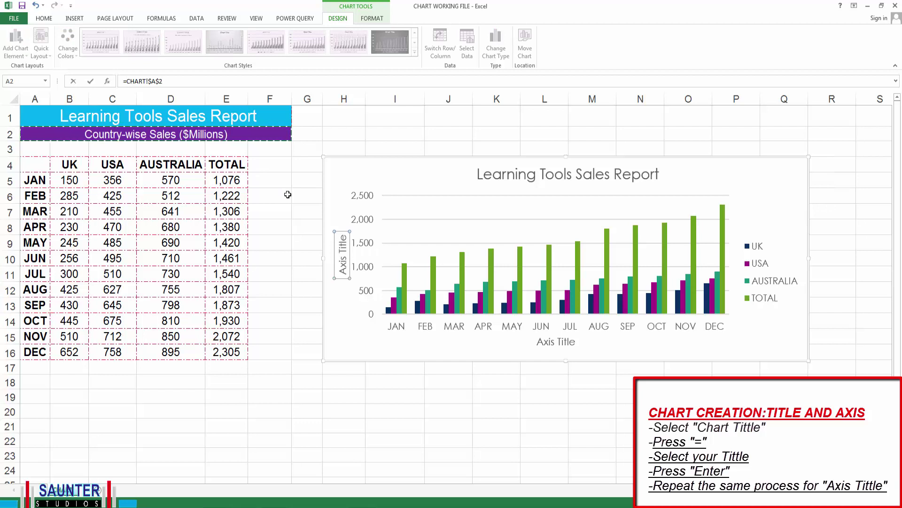
{"action": "key", "text": "Return"}
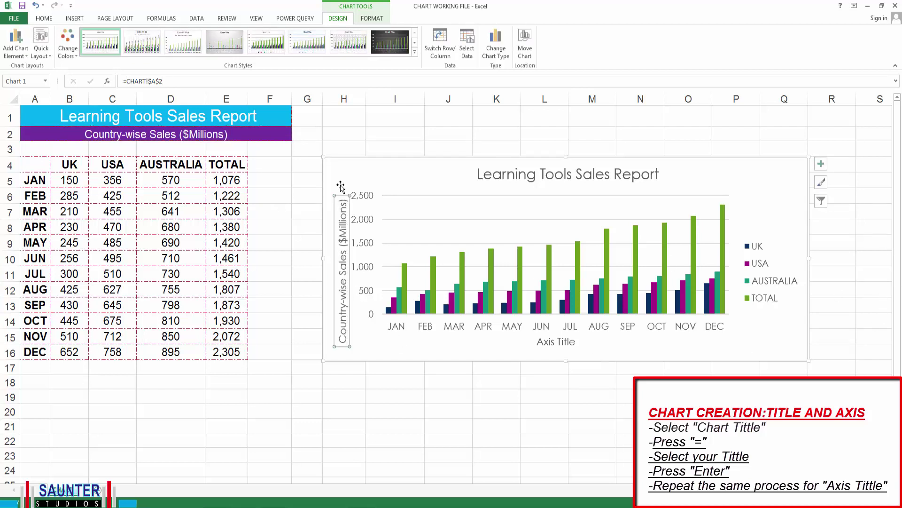
{"action": "left_click_drag", "start_coordinate": [342, 196], "coordinate": [338, 175]}
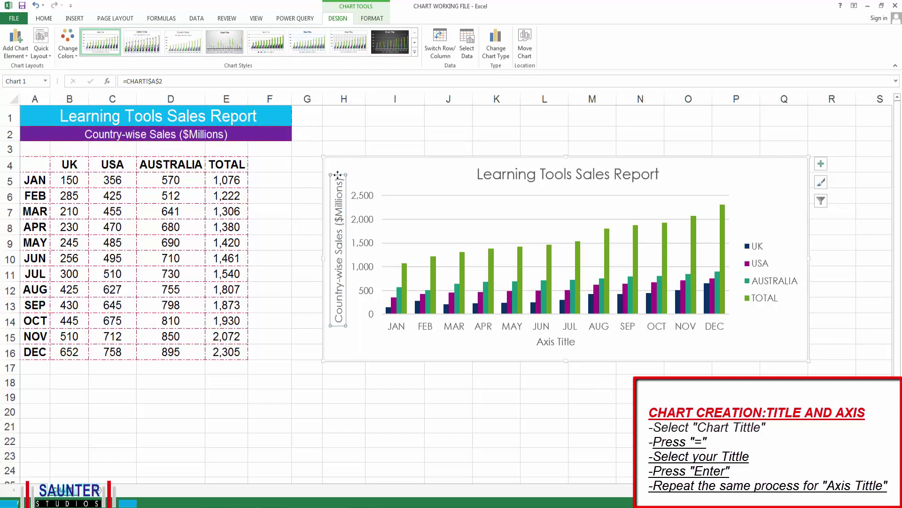
{"action": "left_click", "coordinate": [825, 289]}
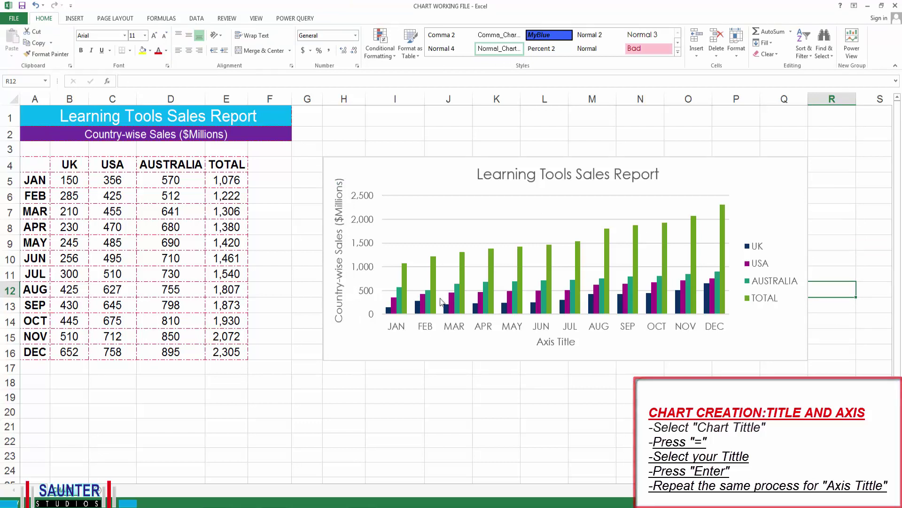
{"action": "left_click", "coordinate": [557, 342]}
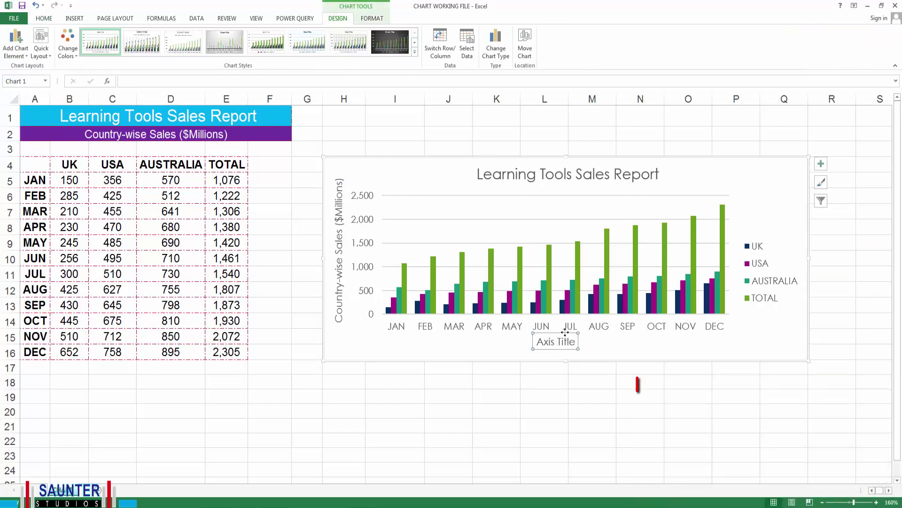
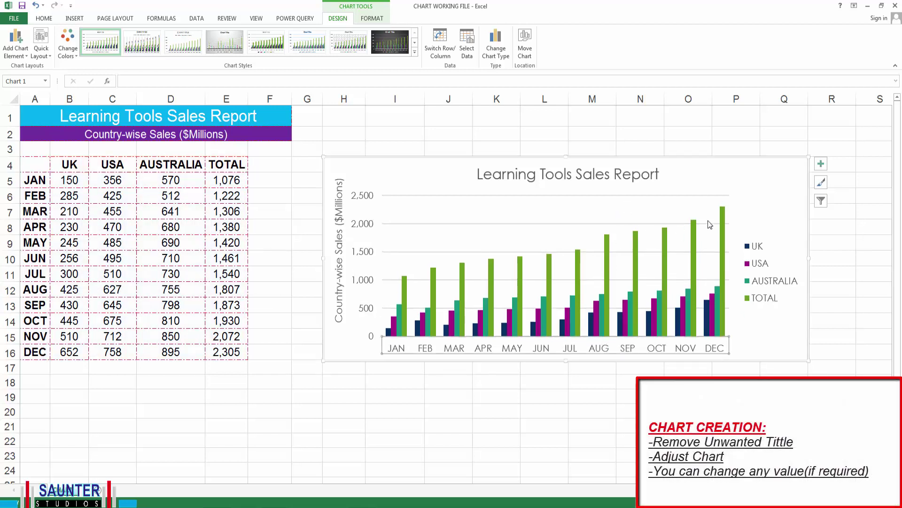
- Raise the plot area's bottom edge and narrow the legend box from its left side
{"action": "left_click", "coordinate": [690, 212]}
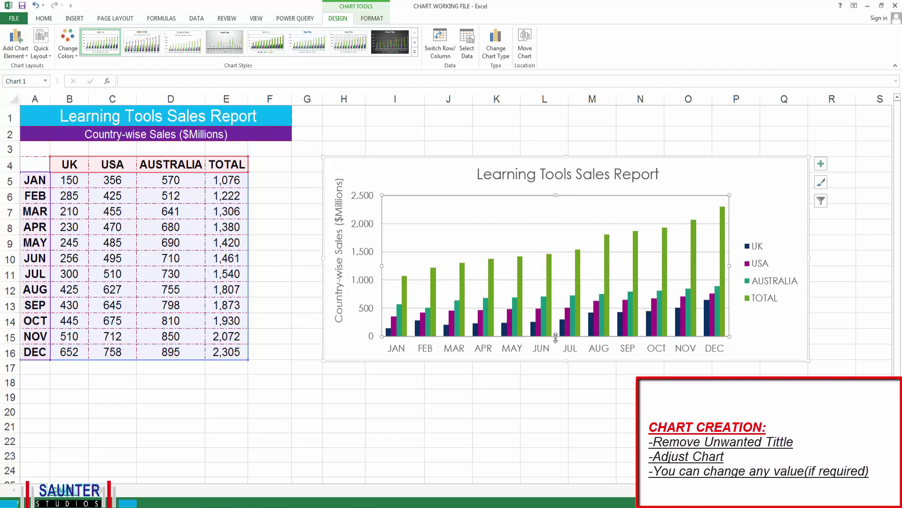
{"action": "left_click_drag", "start_coordinate": [556, 336], "coordinate": [560, 303]}
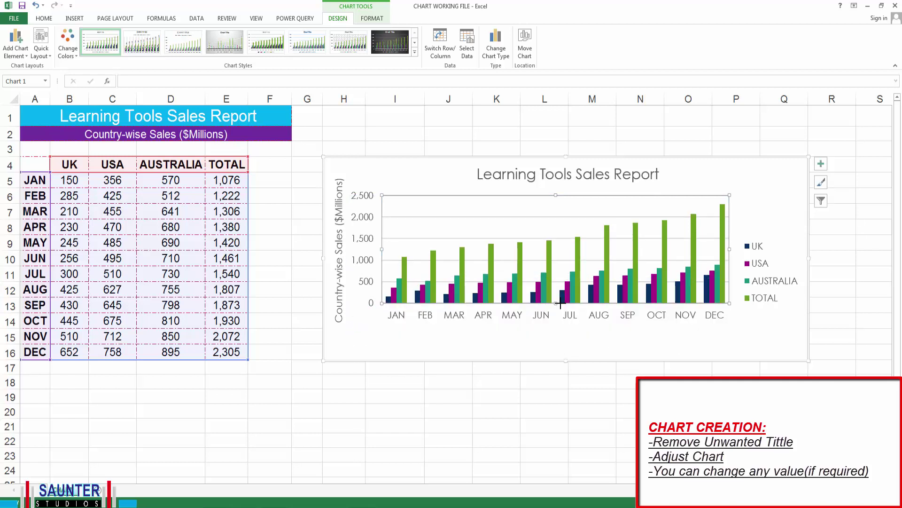
{"action": "left_click", "coordinate": [774, 289]}
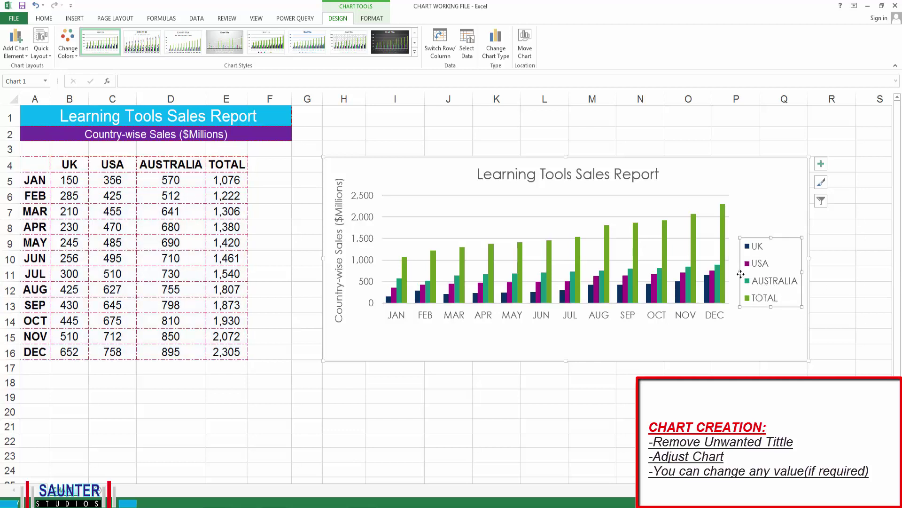
{"action": "mouse_move", "coordinate": [741, 274]}
{"action": "left_mouse_down"}
{"action": "mouse_move", "coordinate": [753, 273]}
{"action": "mouse_move", "coordinate": [743, 272]}
{"action": "left_mouse_up"}
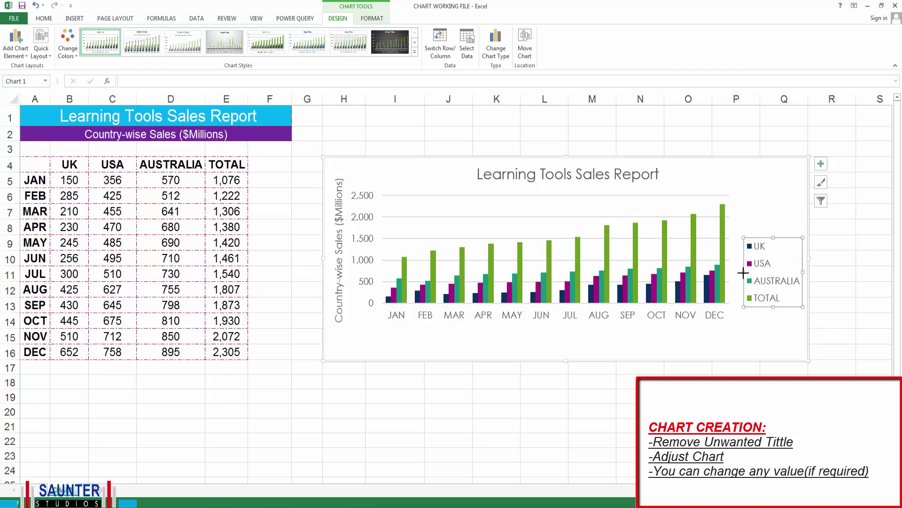
{"action": "left_click", "coordinate": [843, 303]}
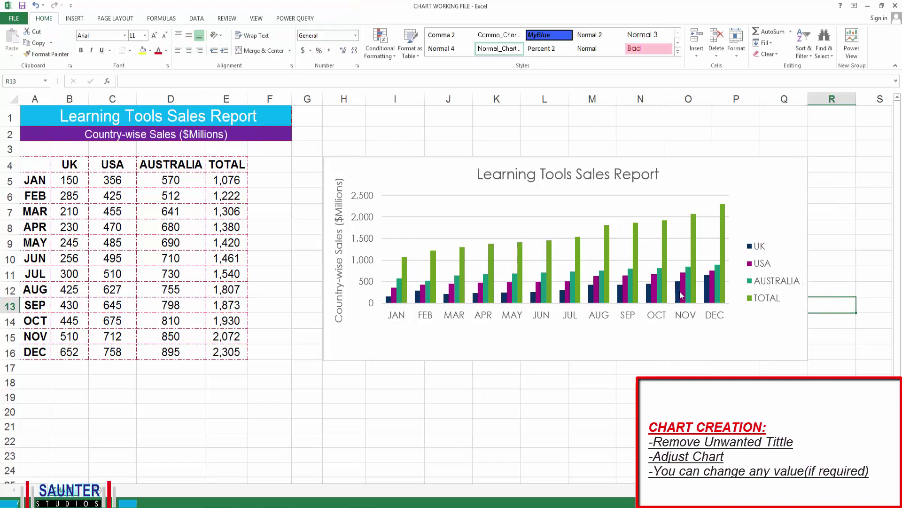
- Pull the plot area's left edge rightward so the plot starts further right
{"action": "left_click", "coordinate": [478, 242]}
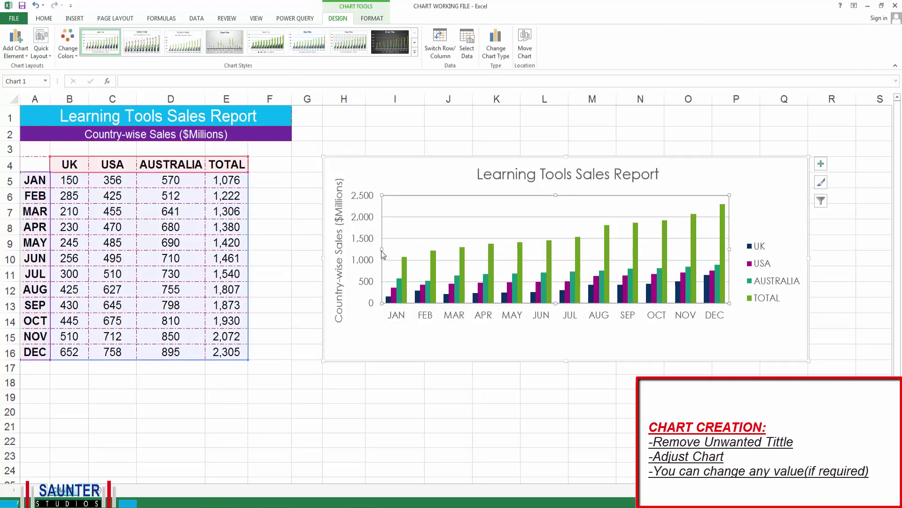
{"action": "left_click_drag", "start_coordinate": [381, 249], "coordinate": [394, 250]}
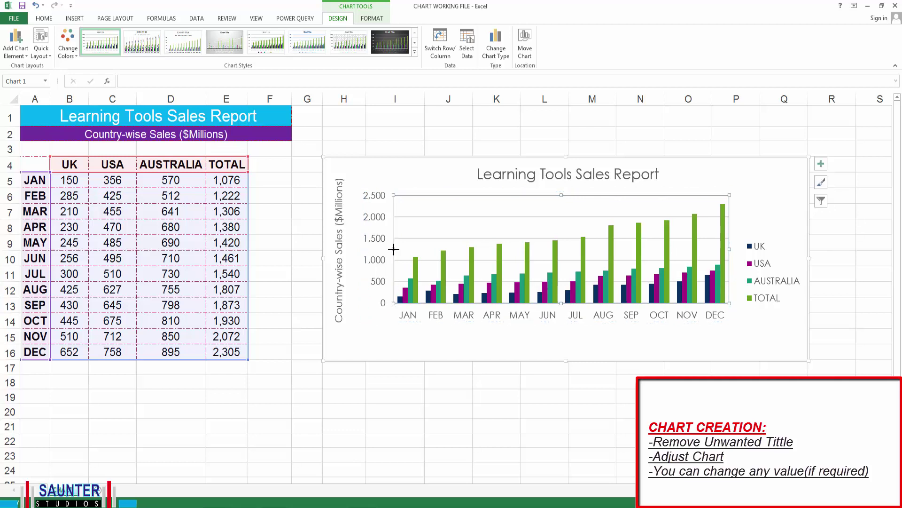
{"action": "left_click", "coordinate": [860, 292]}
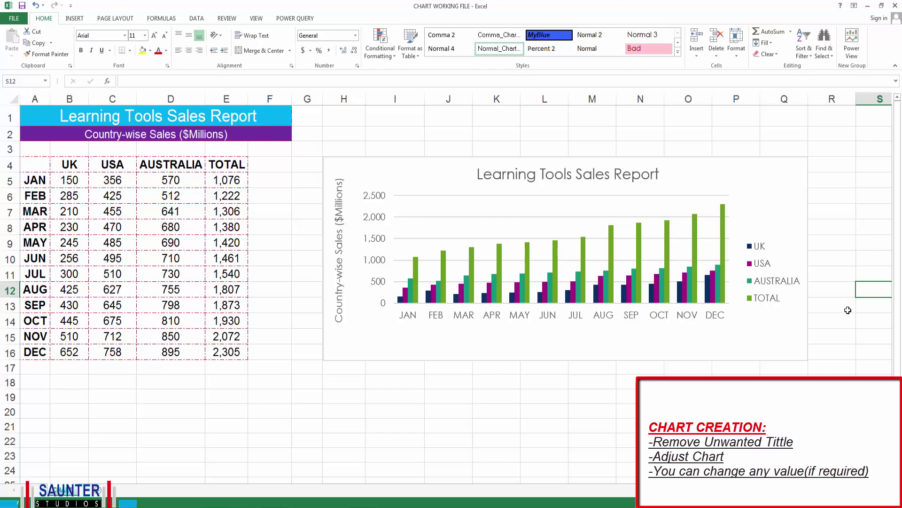
{"action": "left_click", "coordinate": [727, 342]}
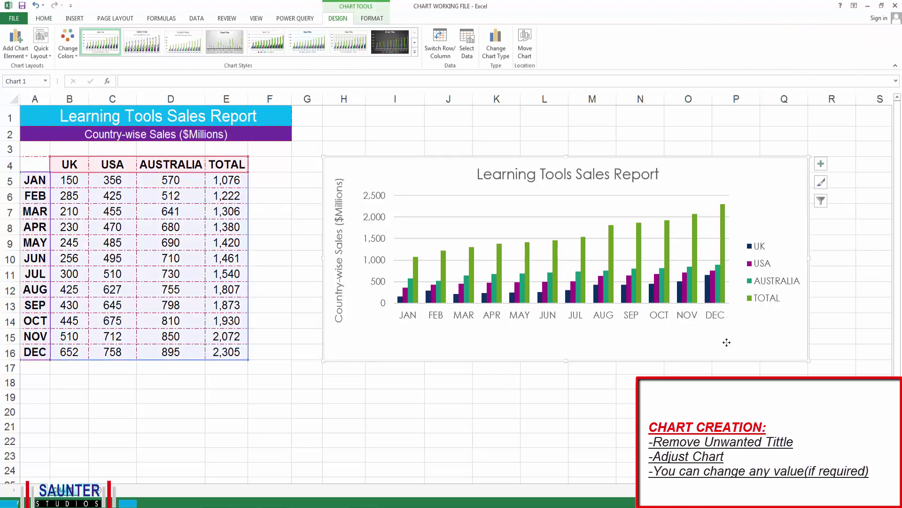
- Switch the monthly sales chart to the 3-D Clustered Column type
{"action": "left_click", "coordinate": [74, 19]}
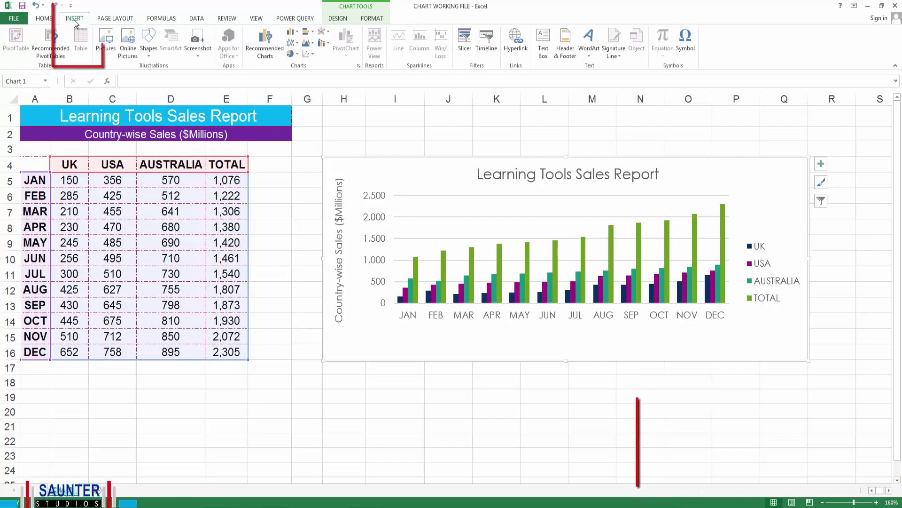
{"action": "left_click", "coordinate": [296, 35]}
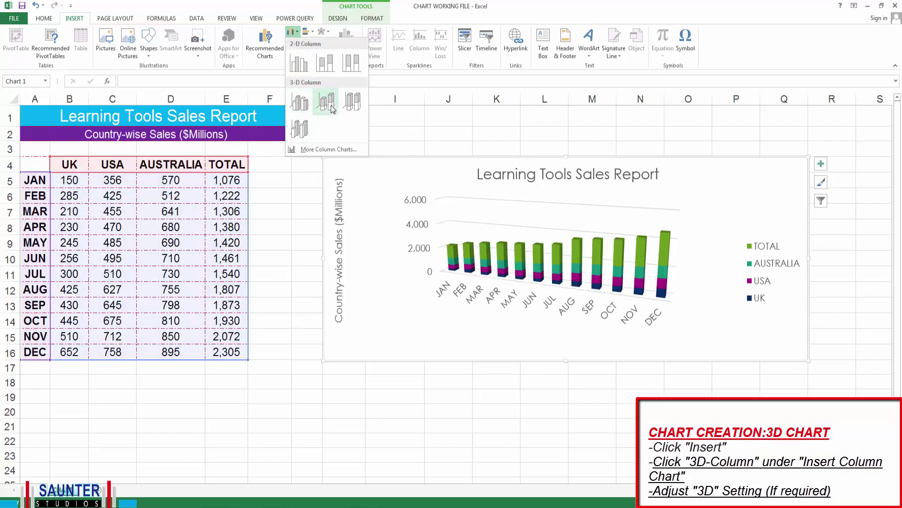
{"action": "left_click", "coordinate": [304, 109]}
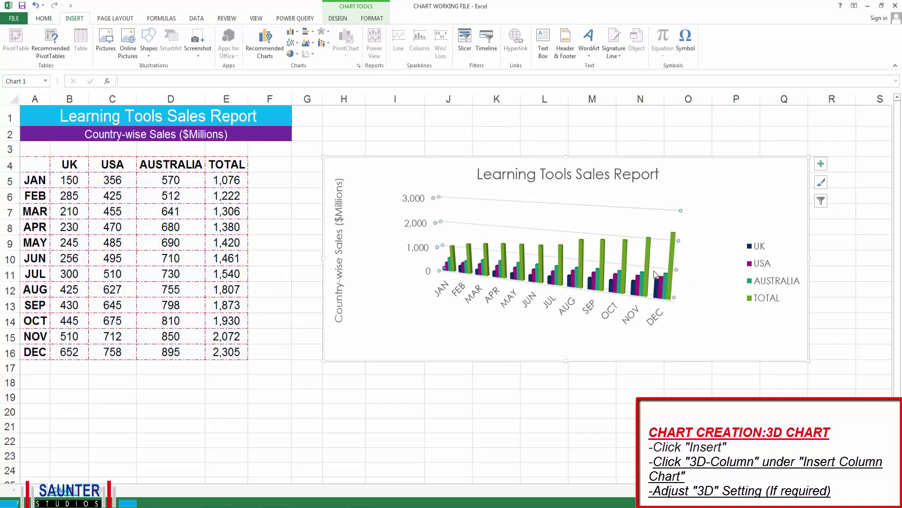
{"action": "left_click", "coordinate": [699, 317]}
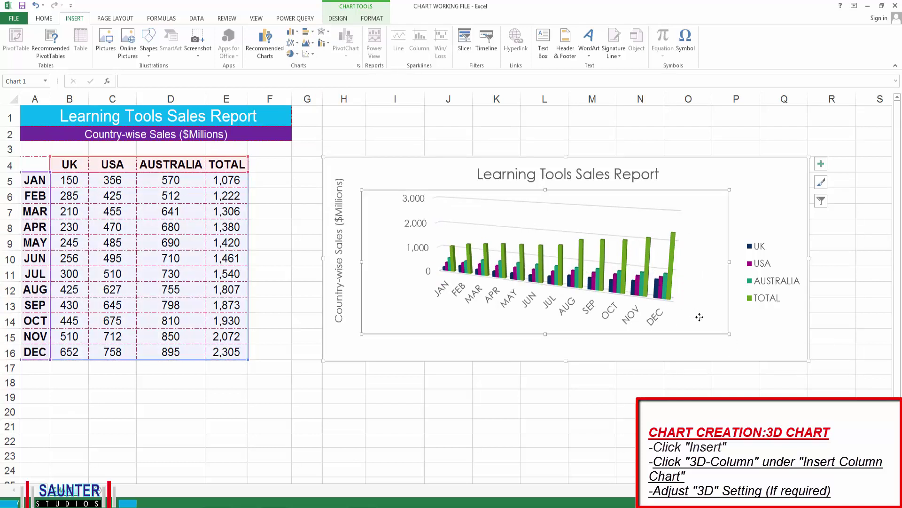
- Set the chart's 3-D rotation to X 0°, Y 0° and perspective 5°
{"action": "right_click", "coordinate": [699, 317]}
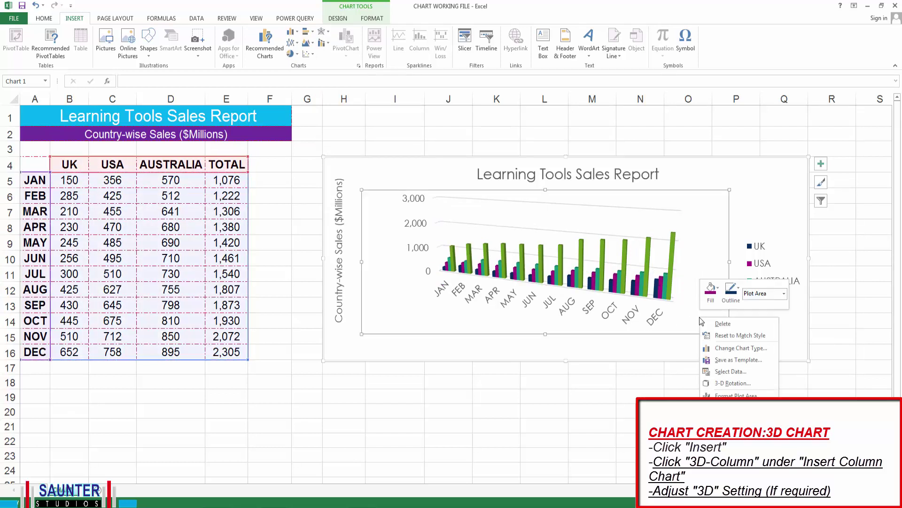
{"action": "left_click", "coordinate": [741, 385]}
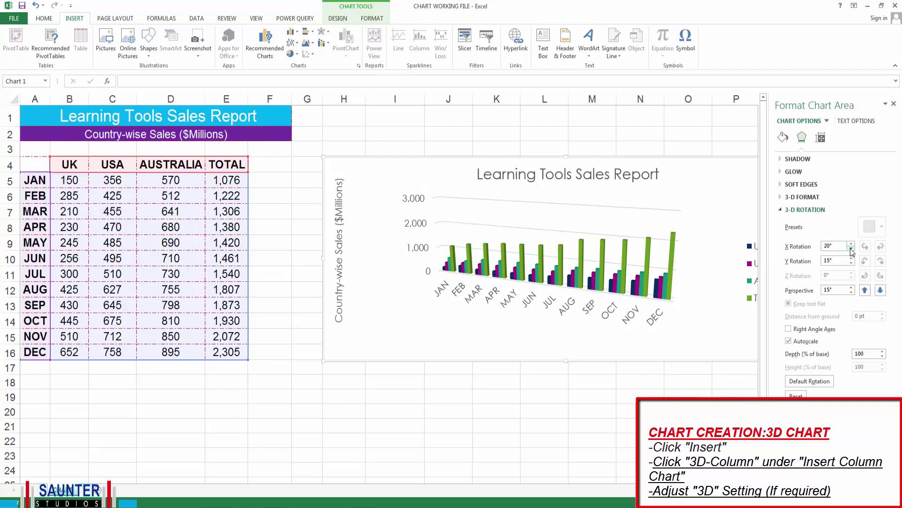
{"action": "left_click", "coordinate": [851, 249]}
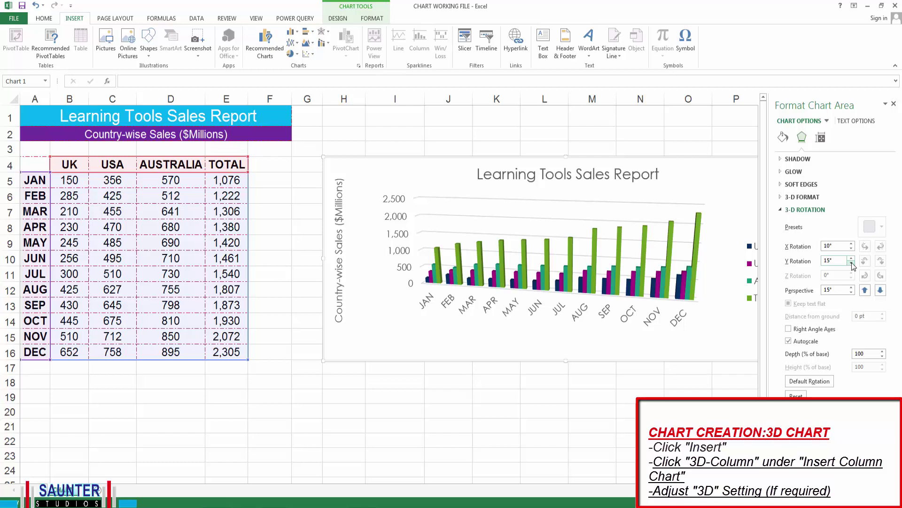
{"action": "left_click", "coordinate": [851, 262]}
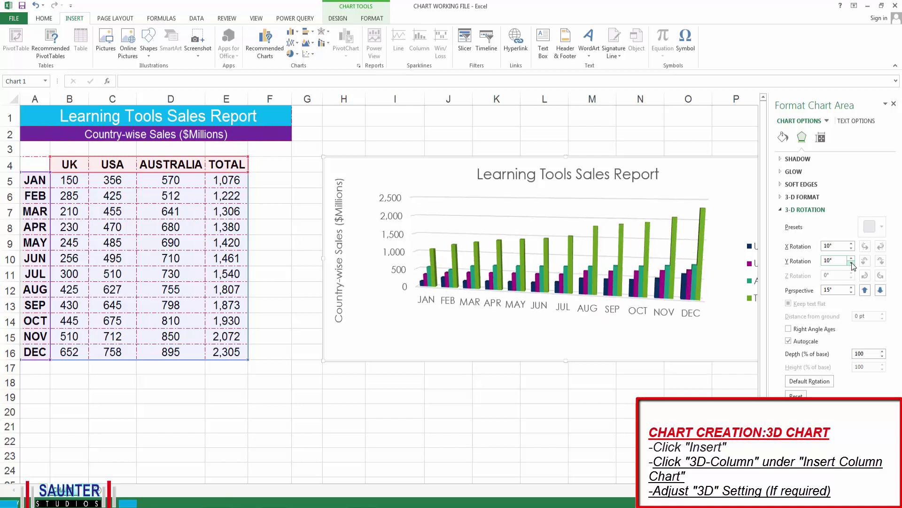
{"action": "left_click", "coordinate": [852, 263]}
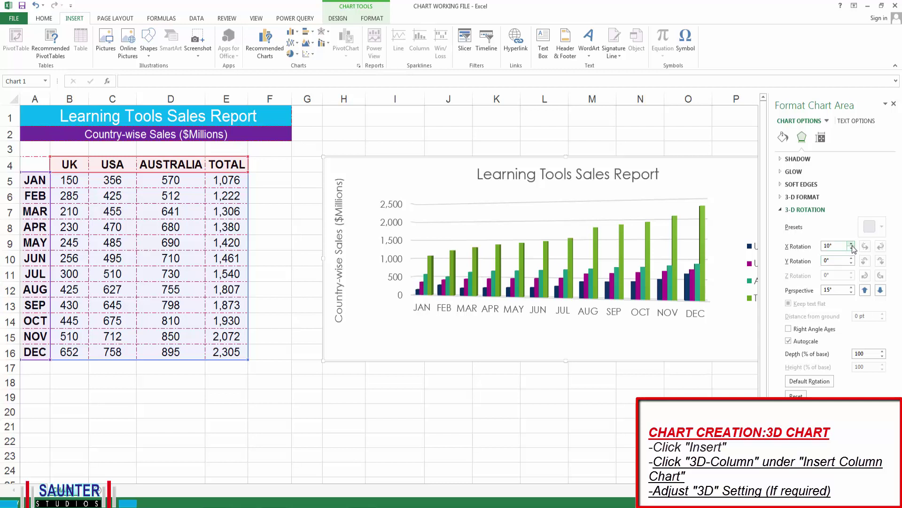
{"action": "left_click", "coordinate": [851, 248]}
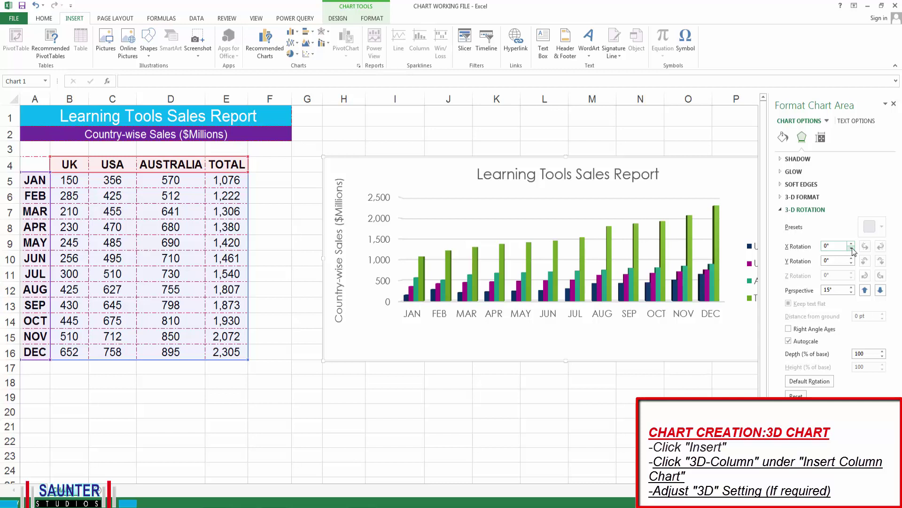
{"action": "left_click", "coordinate": [852, 292]}
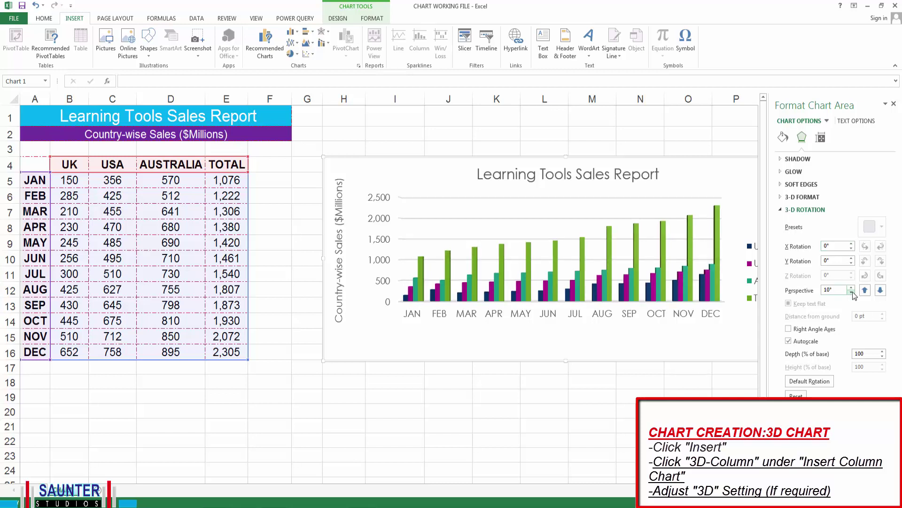
{"action": "left_click", "coordinate": [852, 292]}
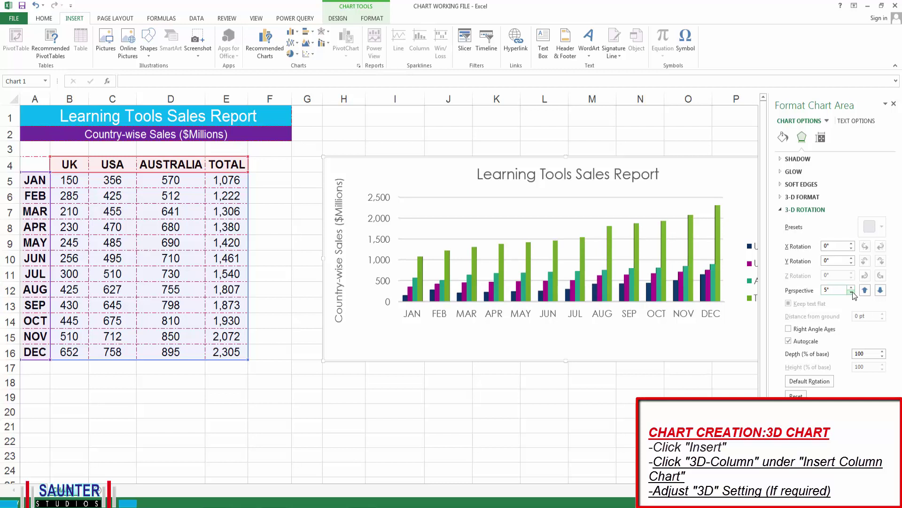
{"action": "left_click", "coordinate": [884, 280]}
{"action": "left_click", "coordinate": [747, 272]}
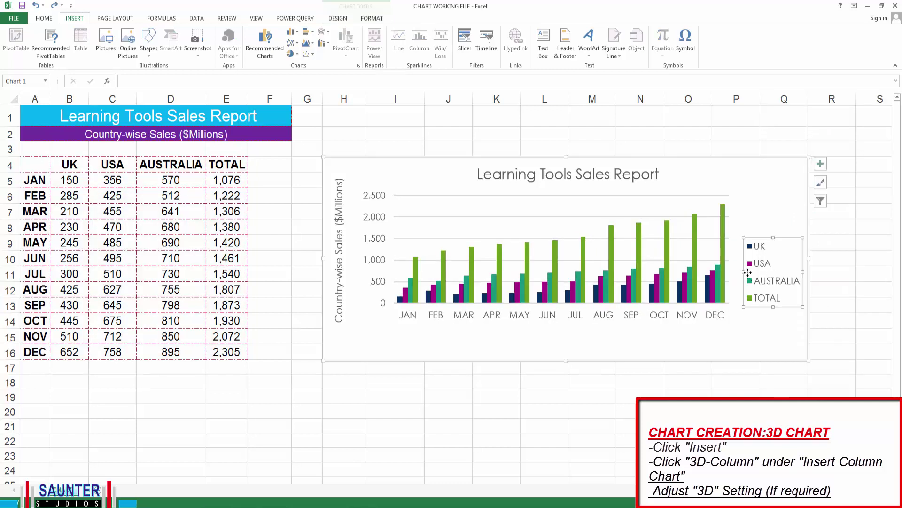
{"action": "left_click", "coordinate": [839, 276]}
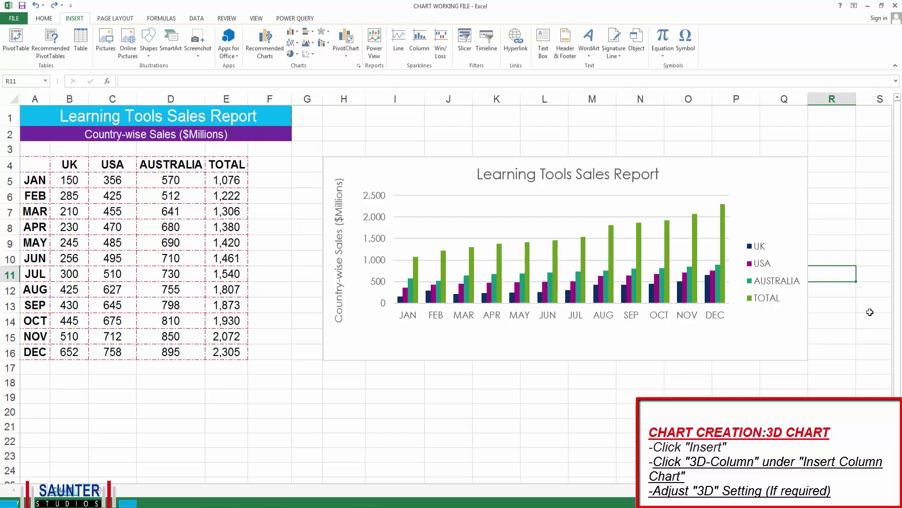
{"action": "left_click", "coordinate": [767, 198]}
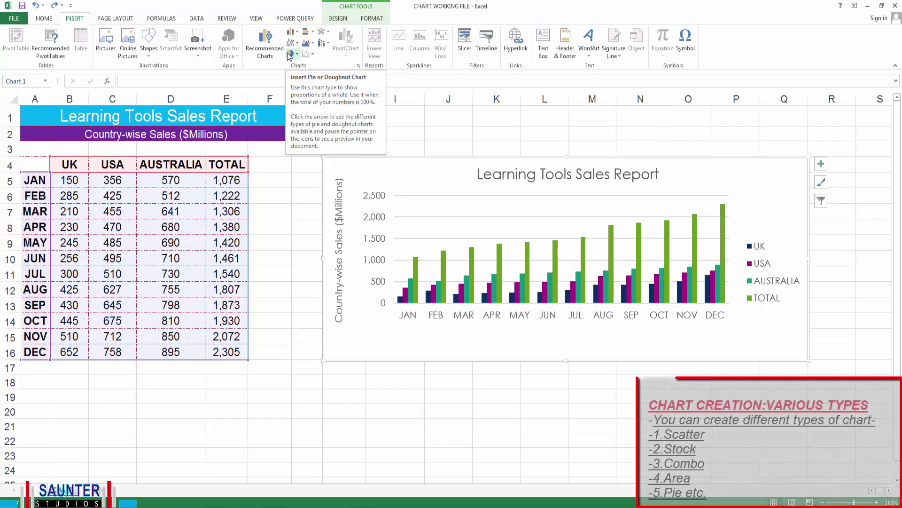
{"action": "left_click", "coordinate": [299, 57]}
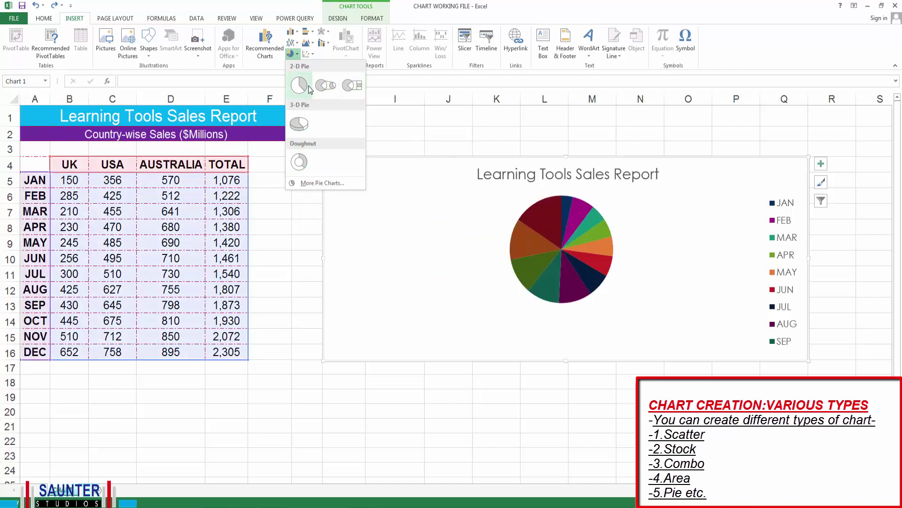
{"action": "left_click", "coordinate": [309, 89]}
{"action": "left_click", "coordinate": [579, 256]}
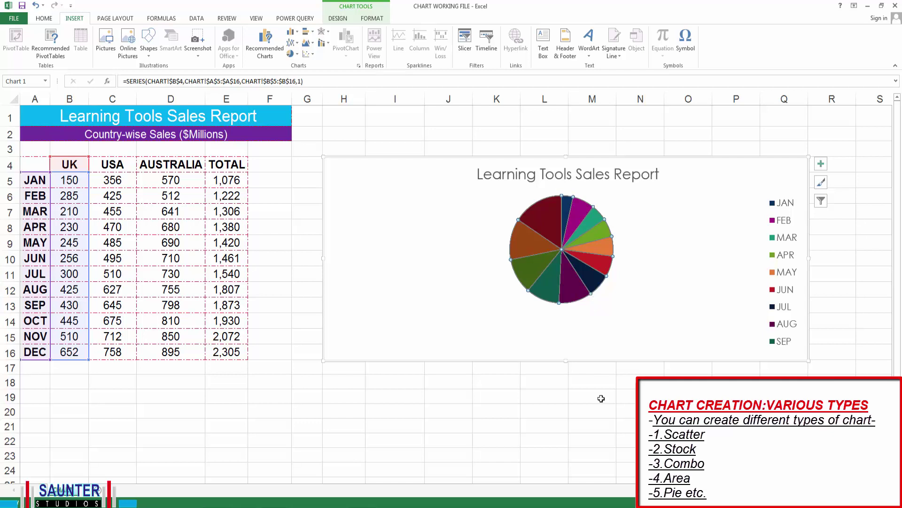
{"action": "key", "text": "ctrl+z"}
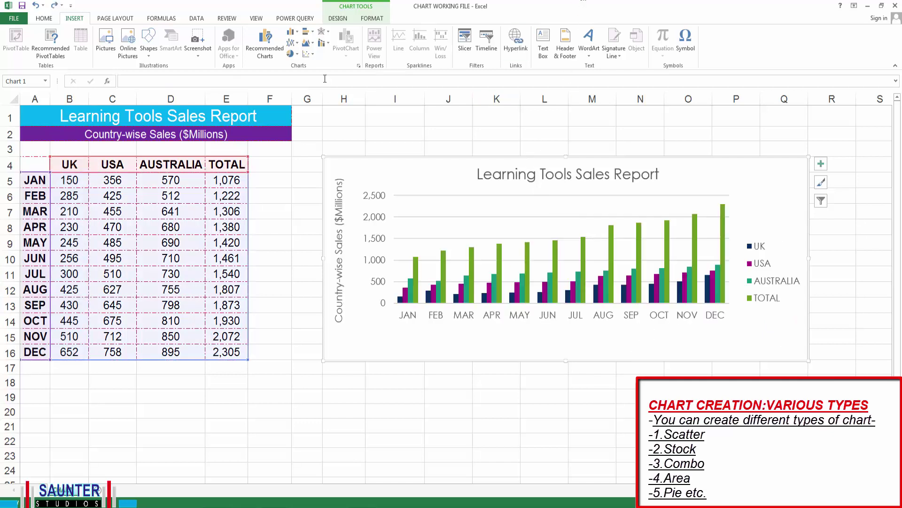
- Preview the Scatter, Area and Radar chart galleries without applying any, keeping the column chart
{"action": "left_click", "coordinate": [314, 55]}
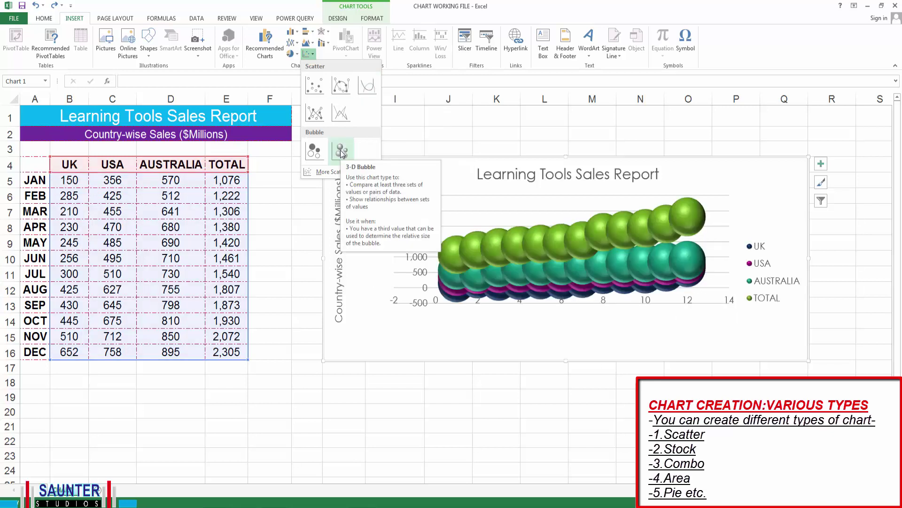
{"action": "key", "text": "Escape"}
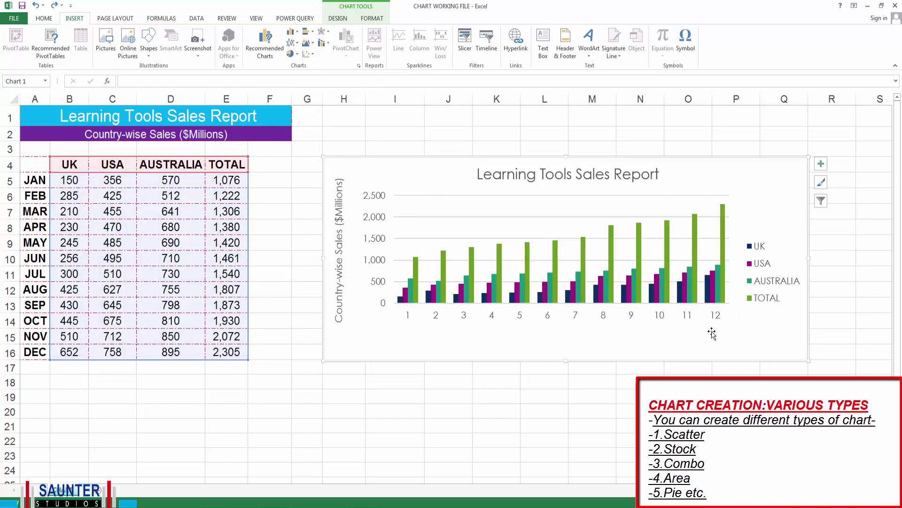
{"action": "left_click", "coordinate": [314, 46]}
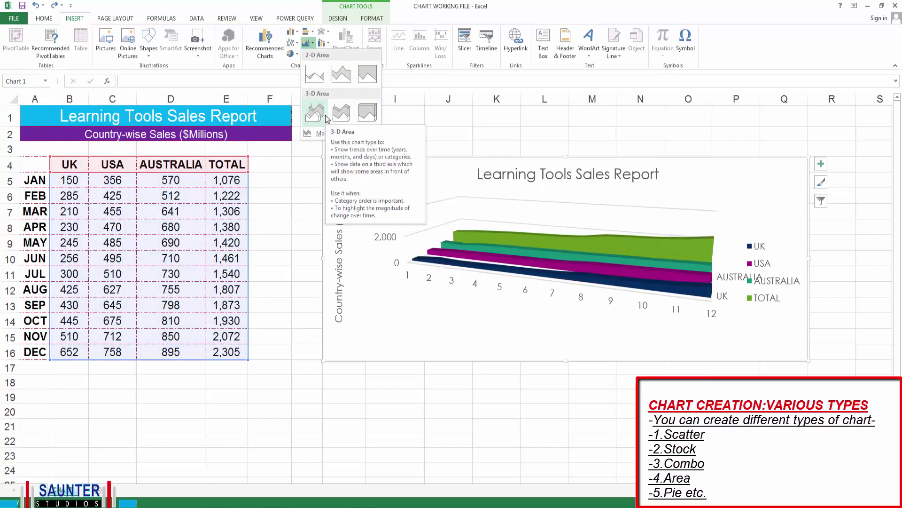
{"action": "left_click", "coordinate": [788, 255]}
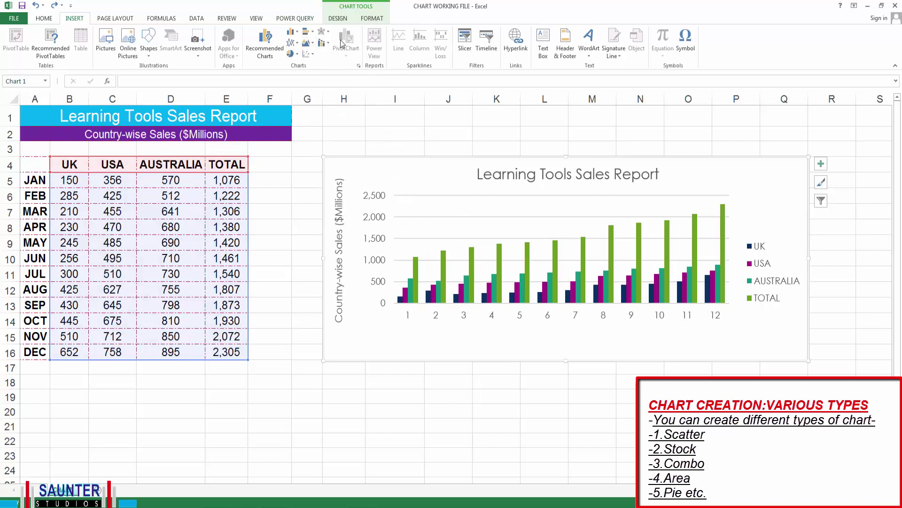
{"action": "left_click", "coordinate": [322, 32]}
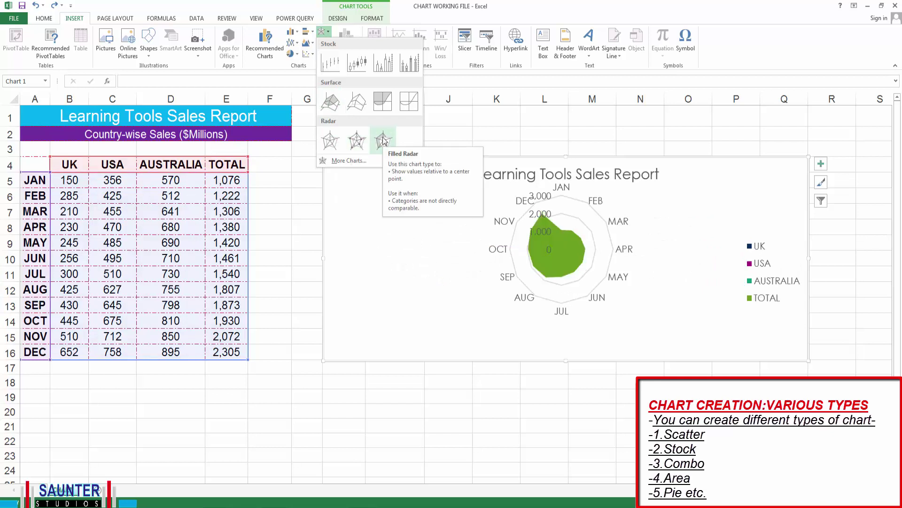
{"action": "left_click", "coordinate": [293, 213]}
{"action": "left_click", "coordinate": [294, 214]}
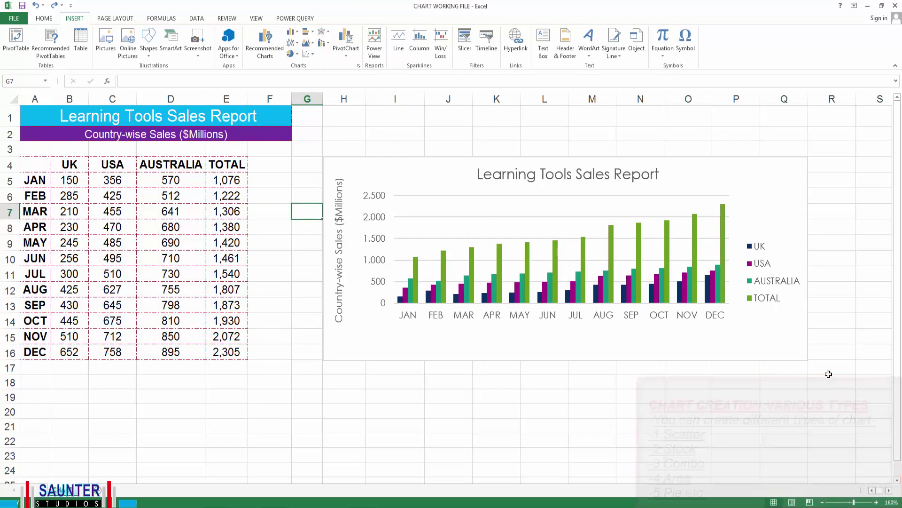
- Give the whole chart area a solid line border through Format Chart Area
{"action": "left_click", "coordinate": [789, 351]}
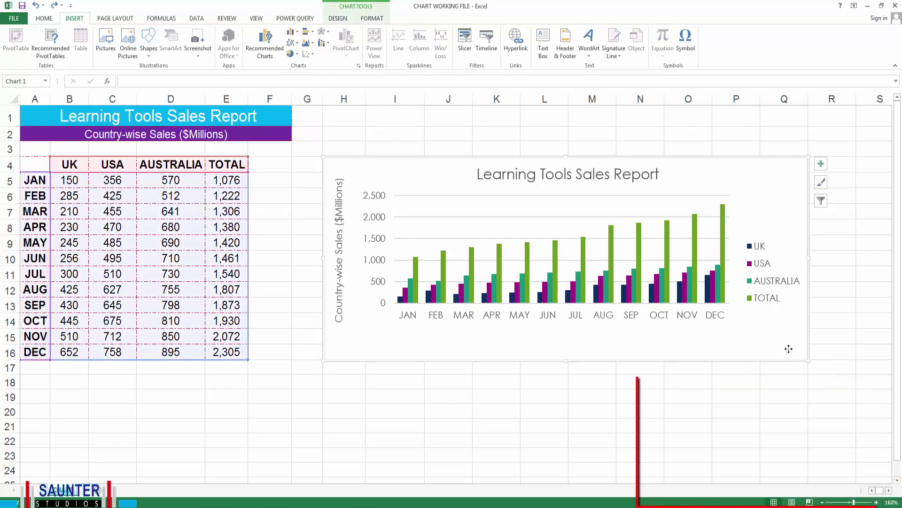
{"action": "right_click", "coordinate": [797, 354]}
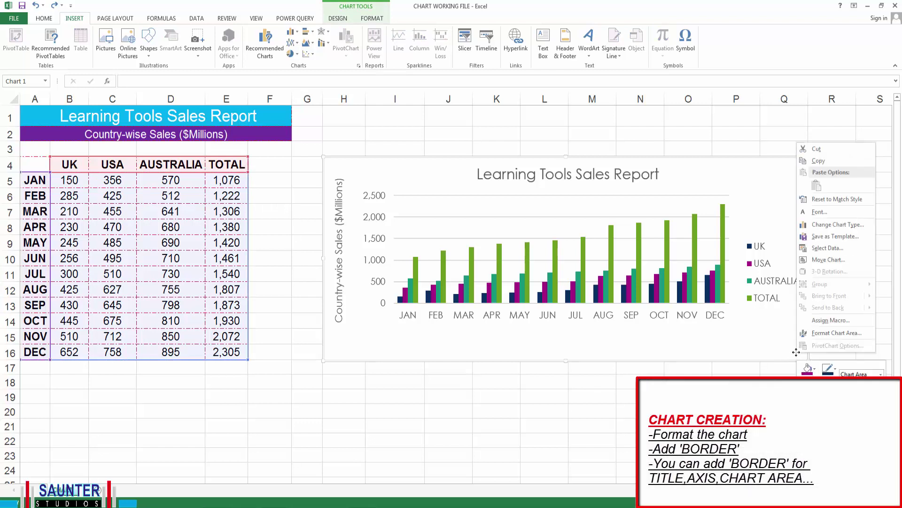
{"action": "left_click", "coordinate": [819, 334]}
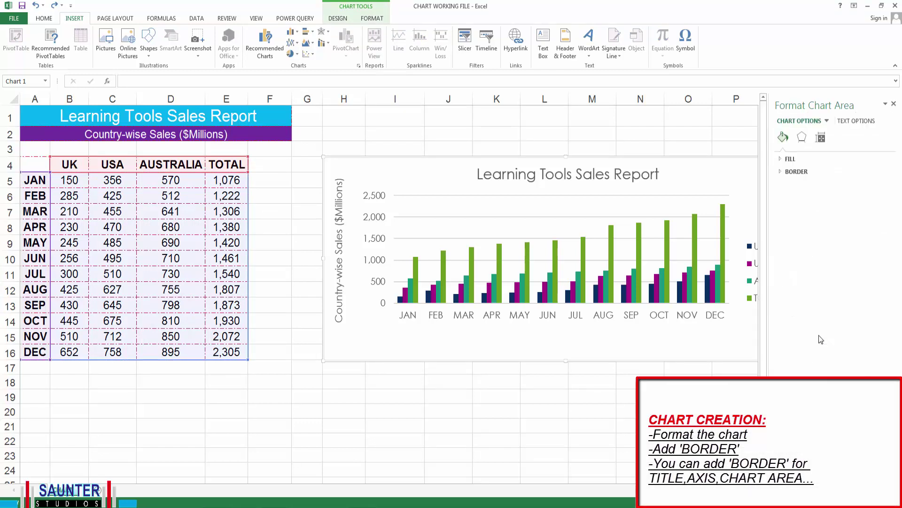
{"action": "left_click", "coordinate": [784, 172]}
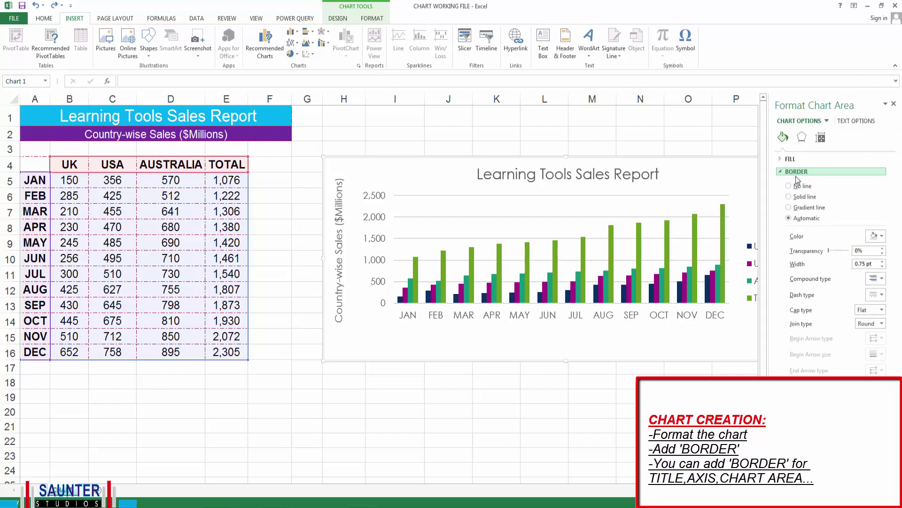
{"action": "left_click", "coordinate": [790, 197]}
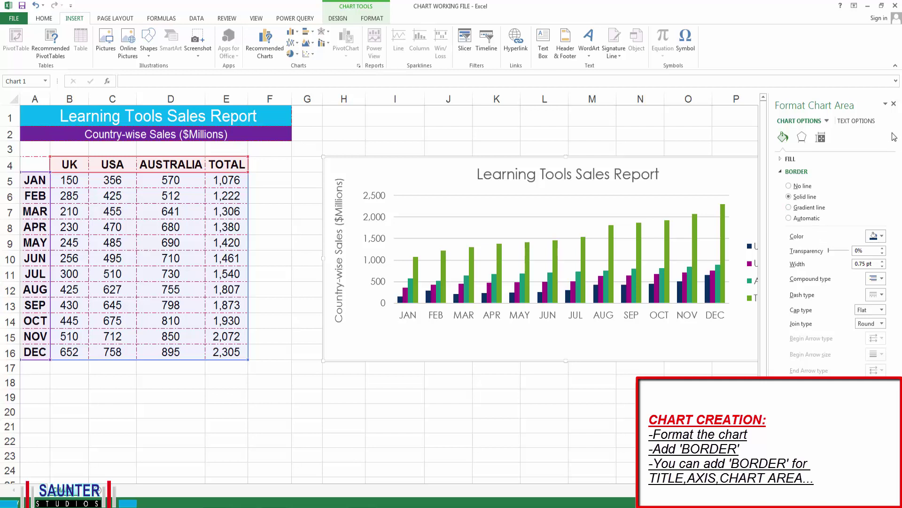
{"action": "left_click", "coordinate": [894, 103]}
{"action": "left_click", "coordinate": [840, 212]}
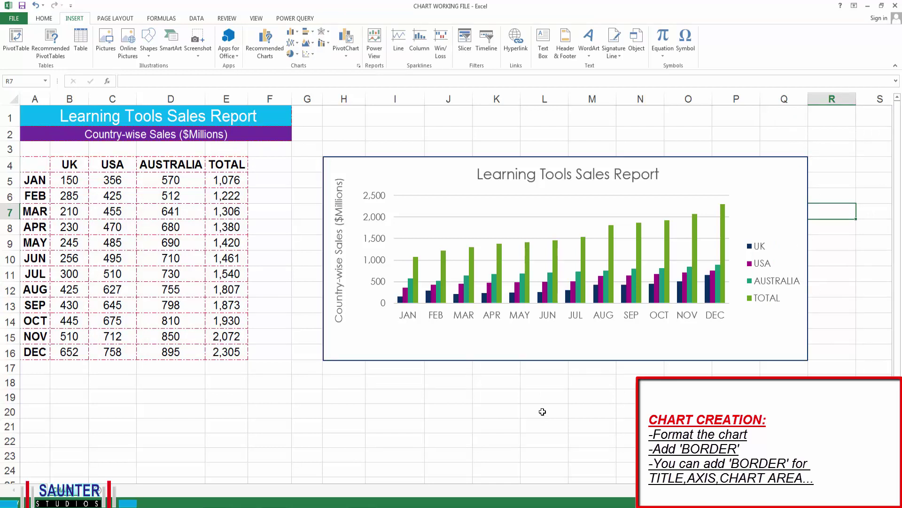
- Add a solid line border to the 'Country-wise Sales ($Millions)' vertical axis title
{"action": "left_click", "coordinate": [338, 249]}
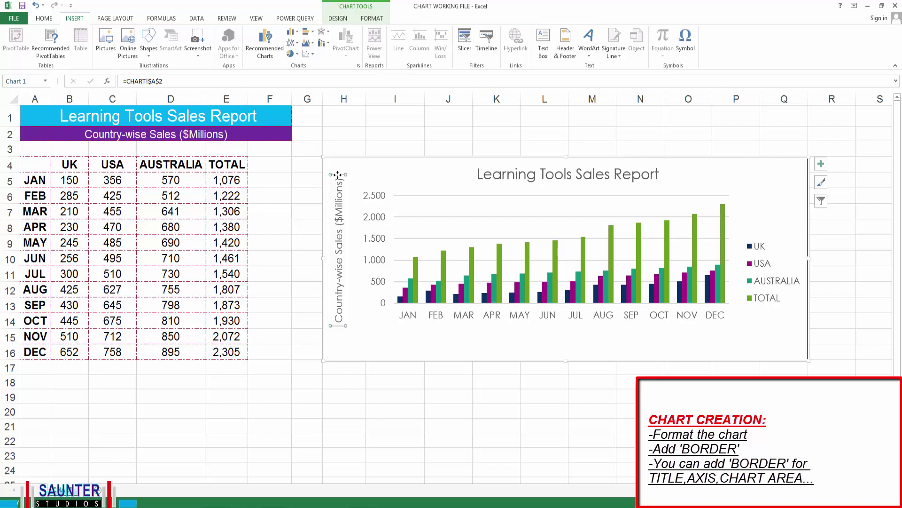
{"action": "right_click", "coordinate": [338, 175]}
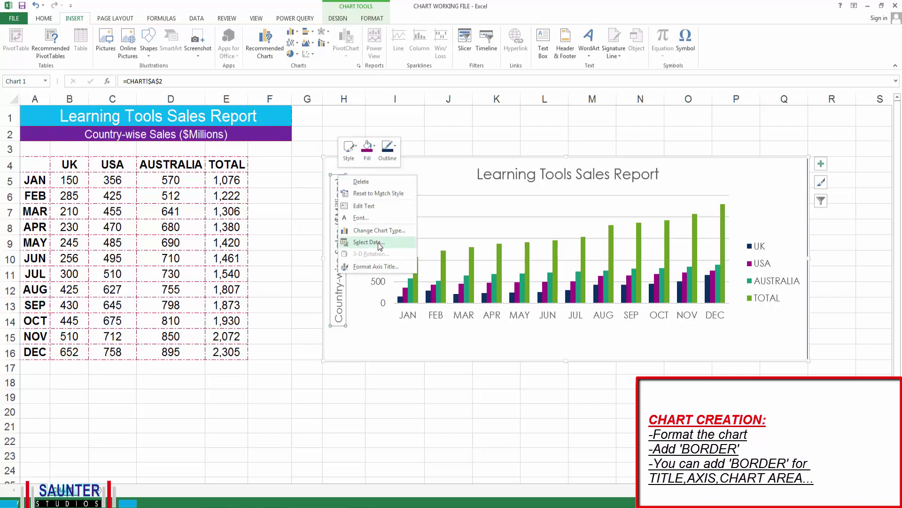
{"action": "left_click", "coordinate": [376, 266]}
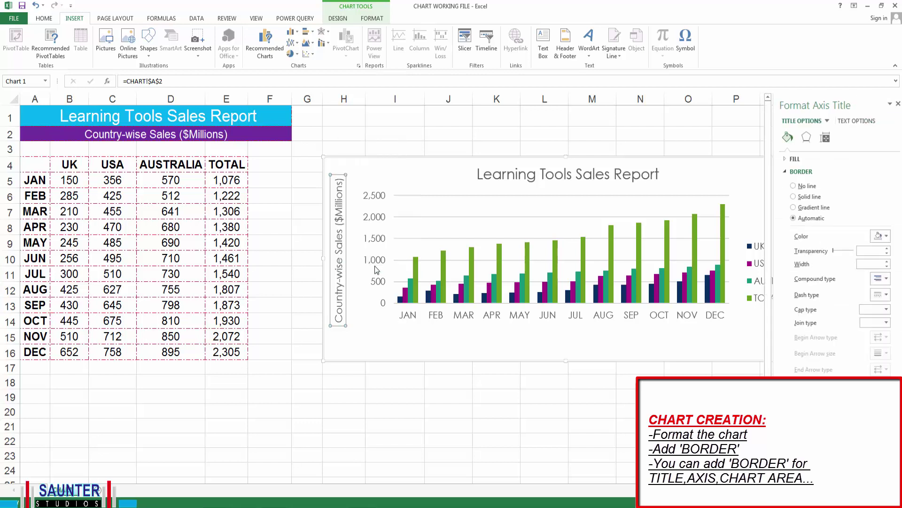
{"action": "left_click", "coordinate": [793, 197]}
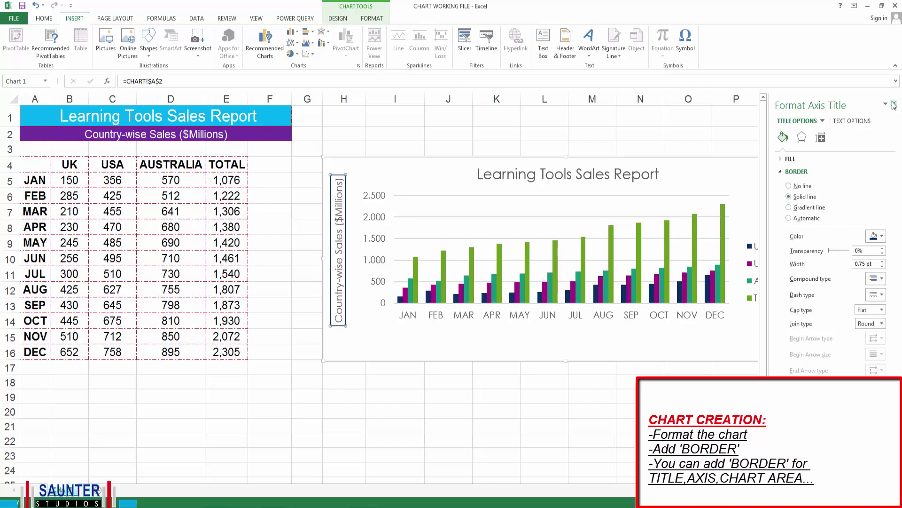
{"action": "left_click", "coordinate": [893, 105]}
{"action": "left_click", "coordinate": [843, 242]}
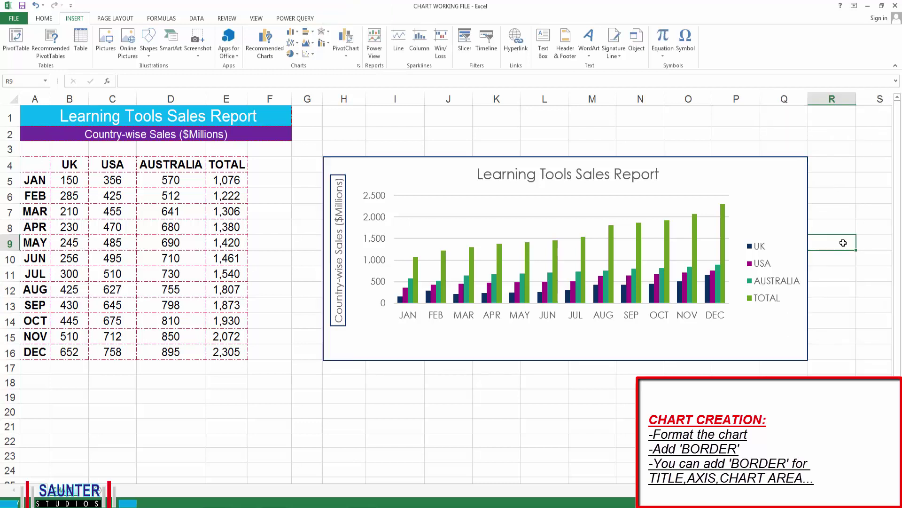
- Outline the UK, USA, AUSTRALIA and TOTAL legend with a solid line border
{"action": "left_click", "coordinate": [777, 283]}
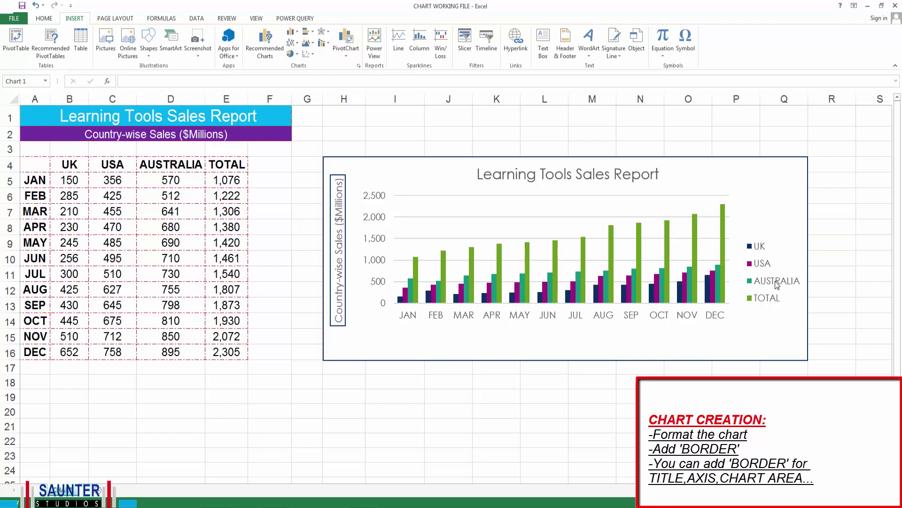
{"action": "right_click", "coordinate": [787, 240]}
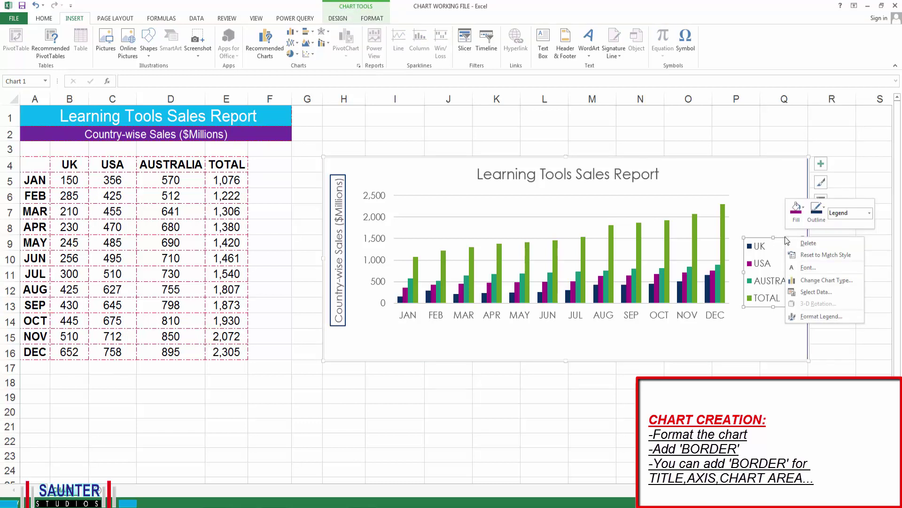
{"action": "left_click", "coordinate": [818, 316]}
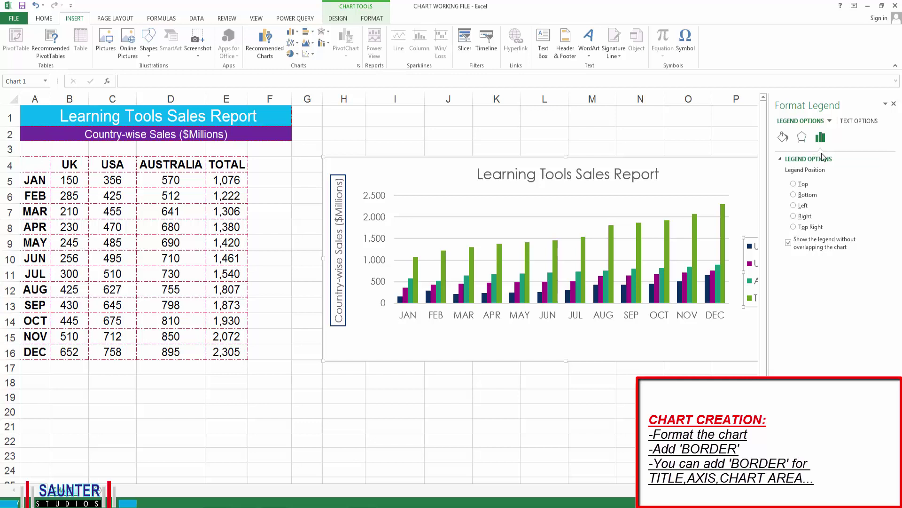
{"action": "left_click", "coordinate": [805, 142]}
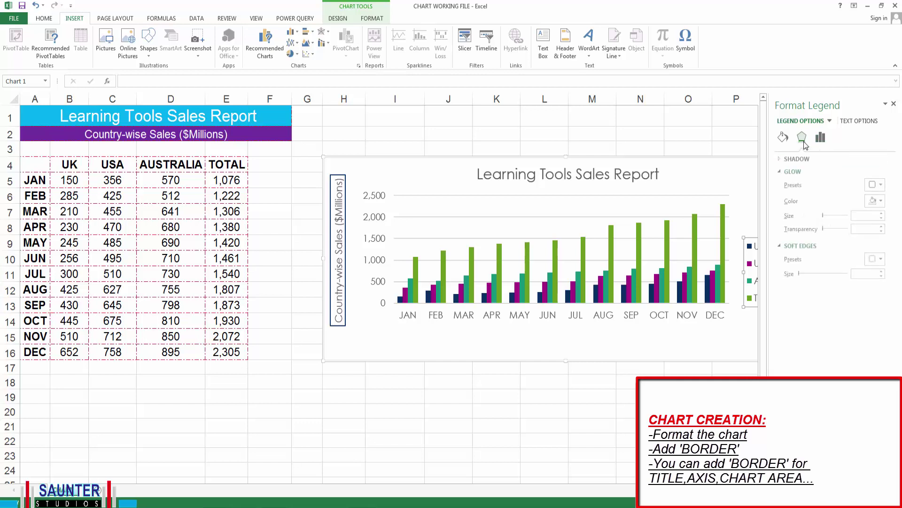
{"action": "left_click", "coordinate": [779, 137]}
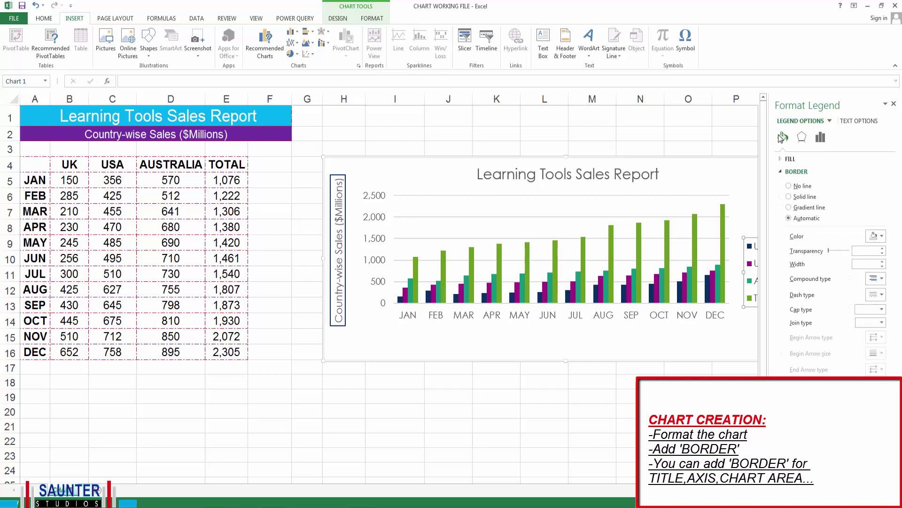
{"action": "left_click", "coordinate": [791, 197]}
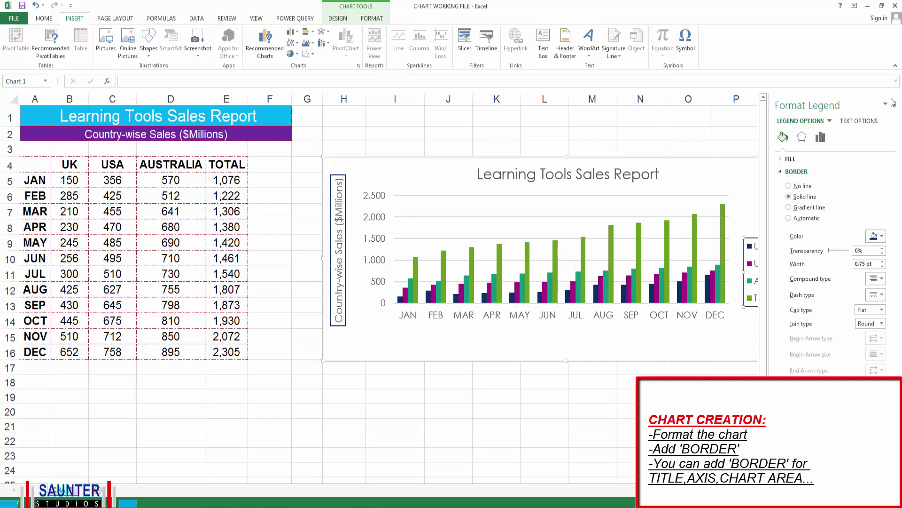
{"action": "left_click", "coordinate": [893, 102]}
{"action": "left_click", "coordinate": [825, 272]}
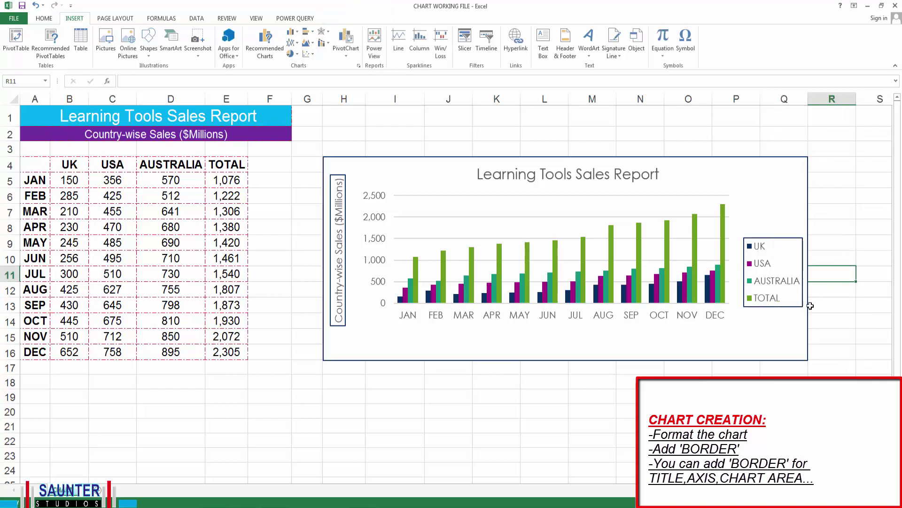
{"action": "left_click", "coordinate": [794, 346]}
{"action": "left_click", "coordinate": [338, 18]}
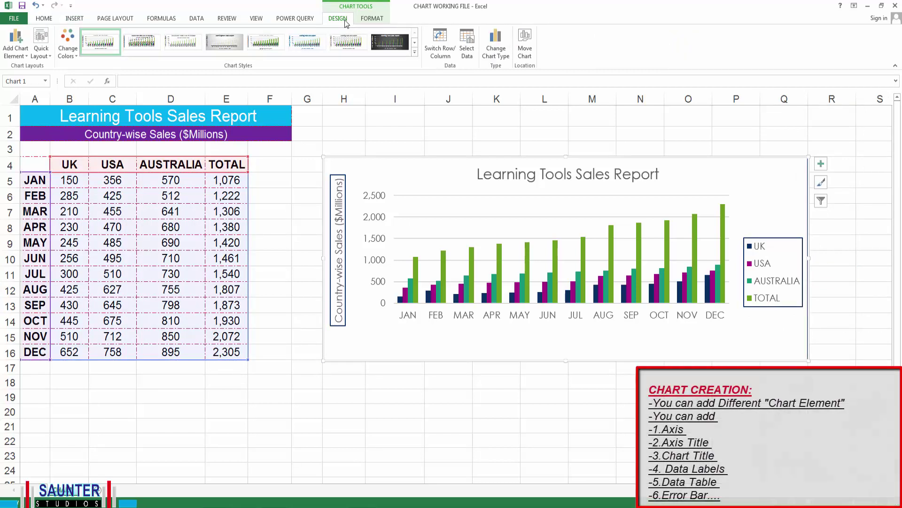
{"action": "left_click", "coordinate": [28, 57]}
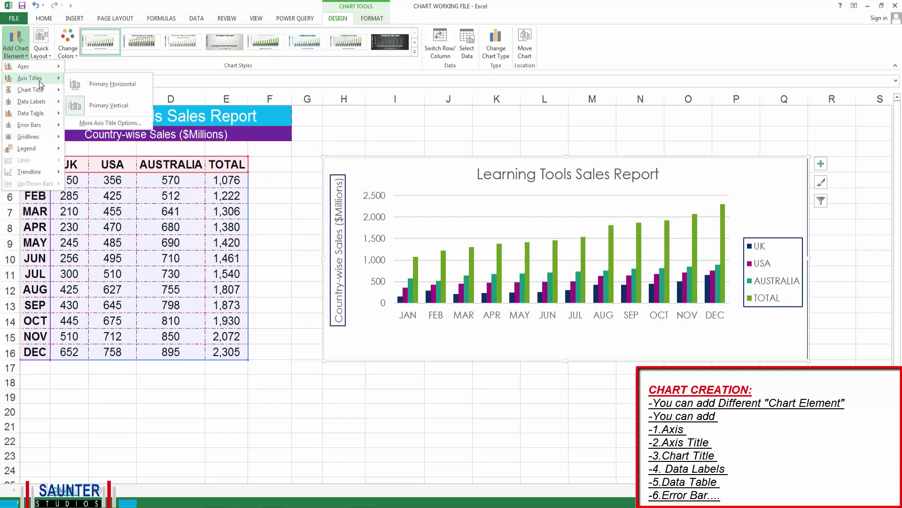
{"action": "mouse_move", "coordinate": [31, 90]}
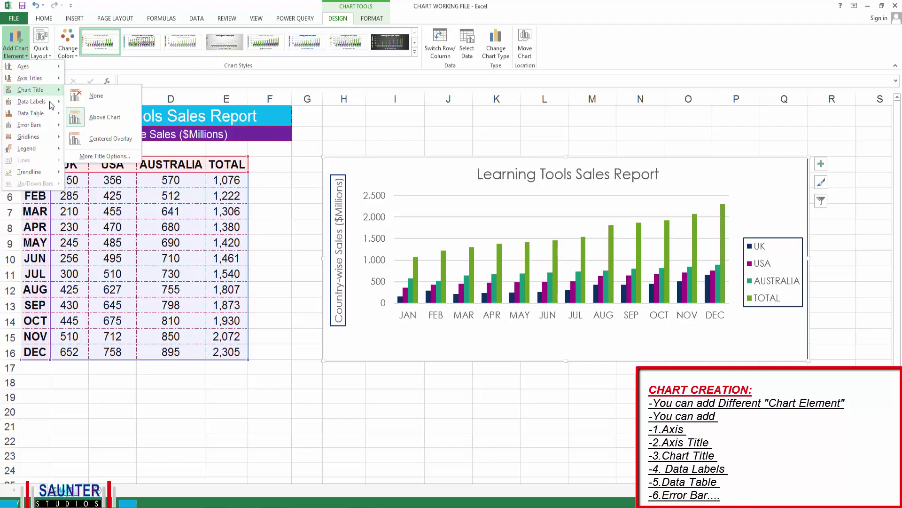
{"action": "left_click", "coordinate": [364, 400]}
{"action": "left_click", "coordinate": [364, 399]}
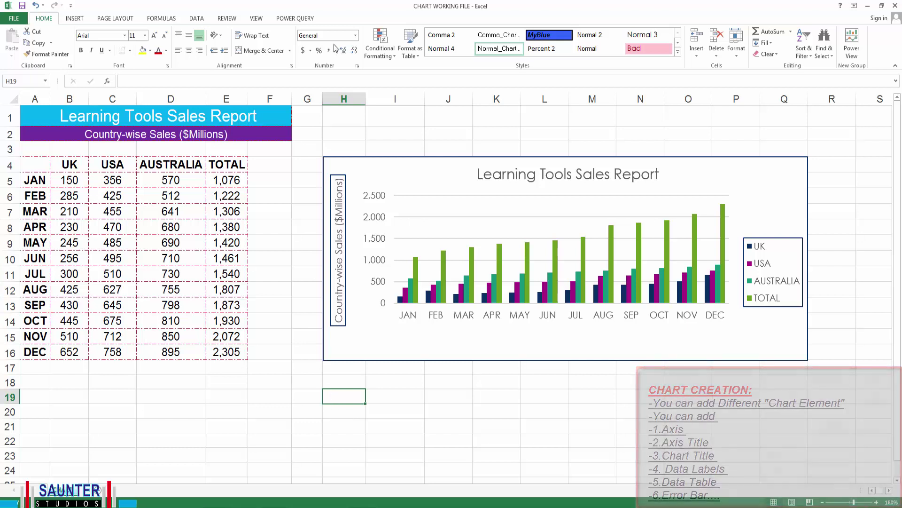
- Apply the first Monochromatic colour palette (dark blue to grey) to the chart's four series
{"action": "left_click", "coordinate": [805, 175]}
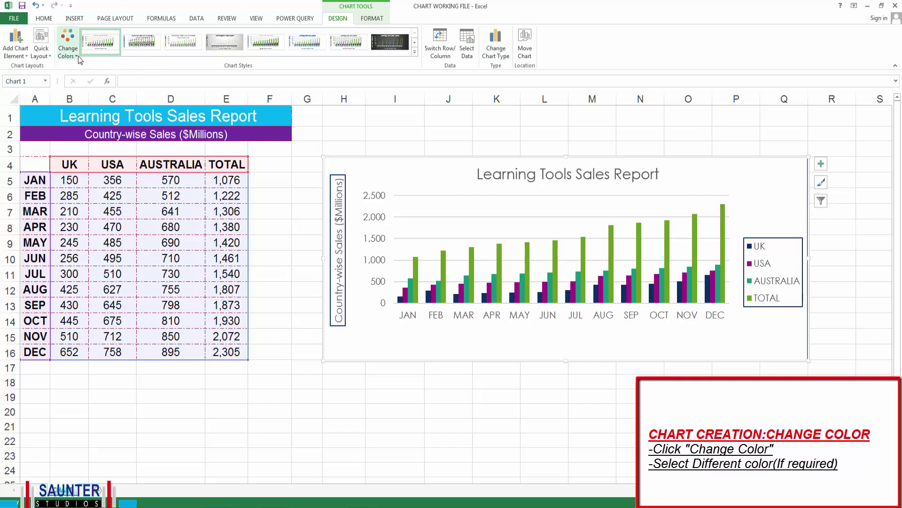
{"action": "left_click", "coordinate": [68, 47]}
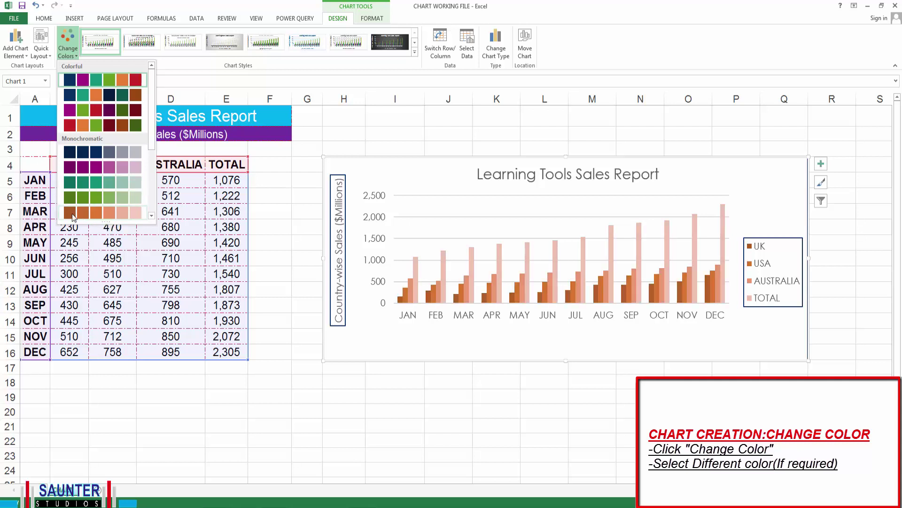
{"action": "left_click", "coordinate": [69, 153]}
{"action": "left_click", "coordinate": [569, 428]}
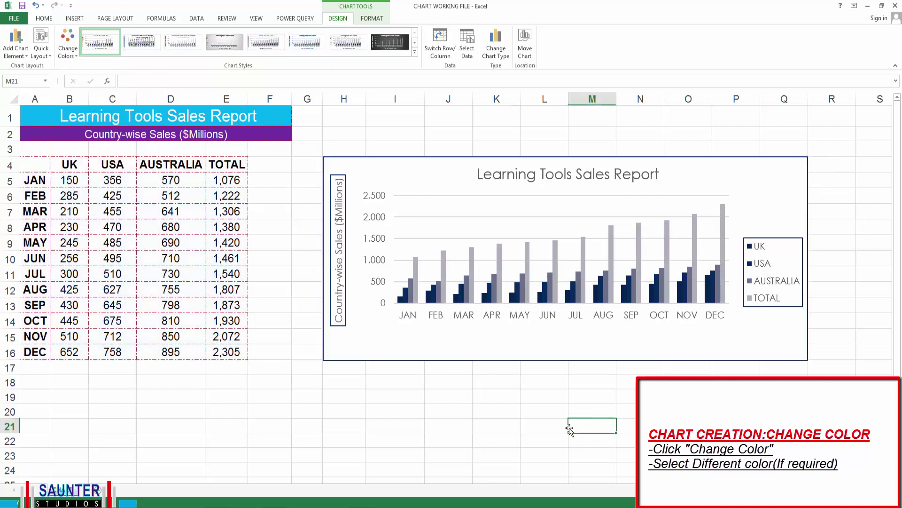